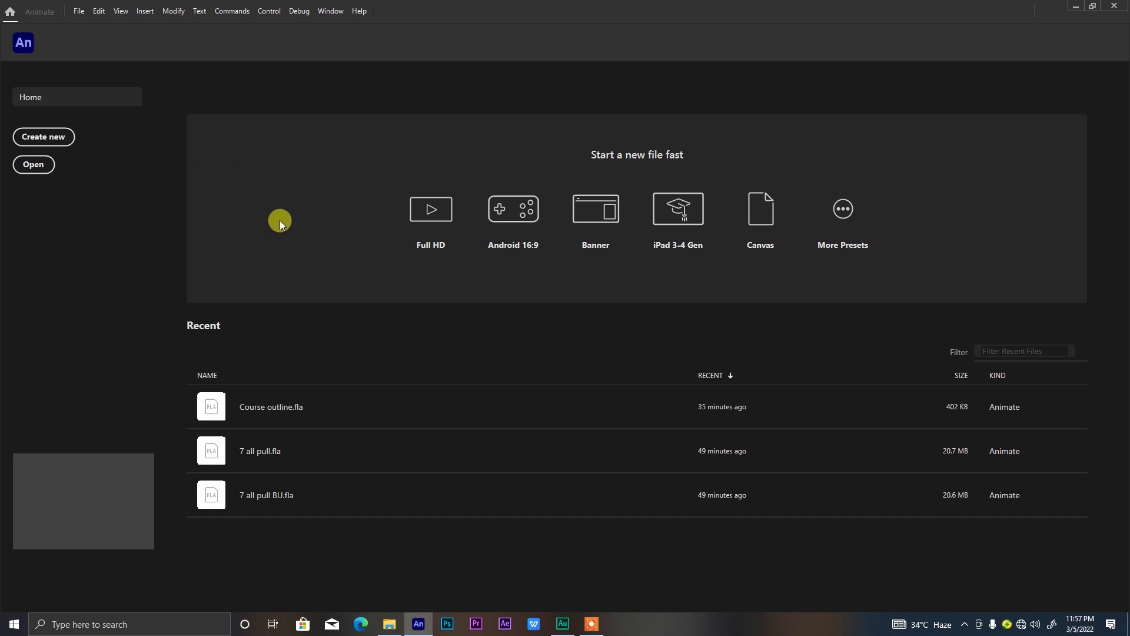
# Step: Create a new Full HD 1920×1080 document from the Character Animation preset
pyautogui.click(71, 20)
pyautogui.click(66, 113)
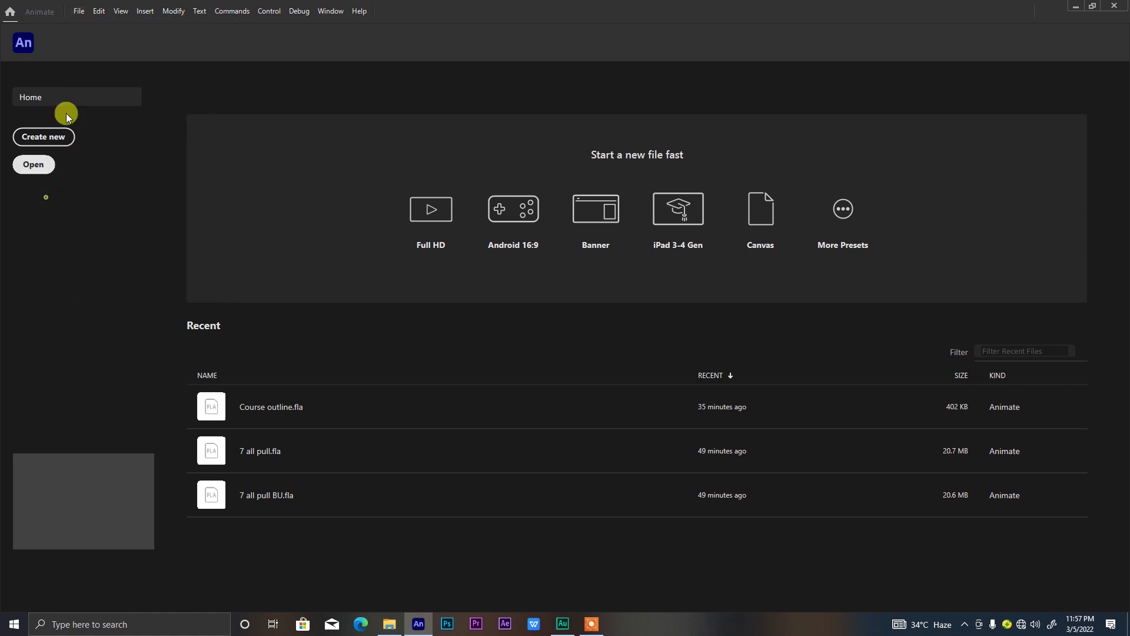
pyautogui.click(61, 138)
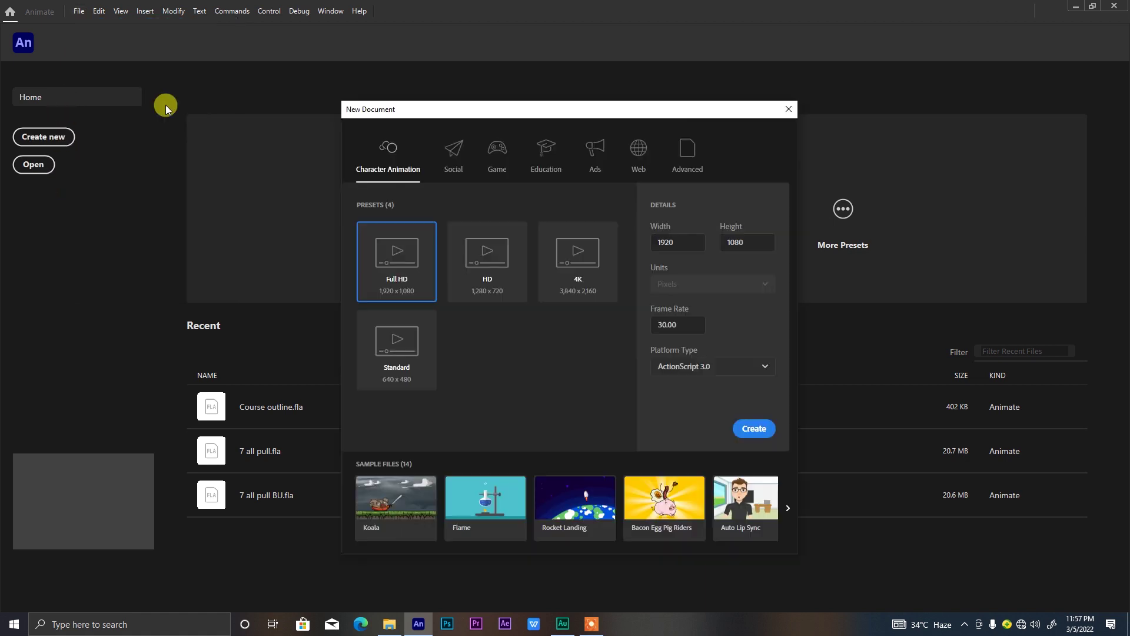
pyautogui.moveTo(626, 108); pyautogui.dragTo(615, 82)
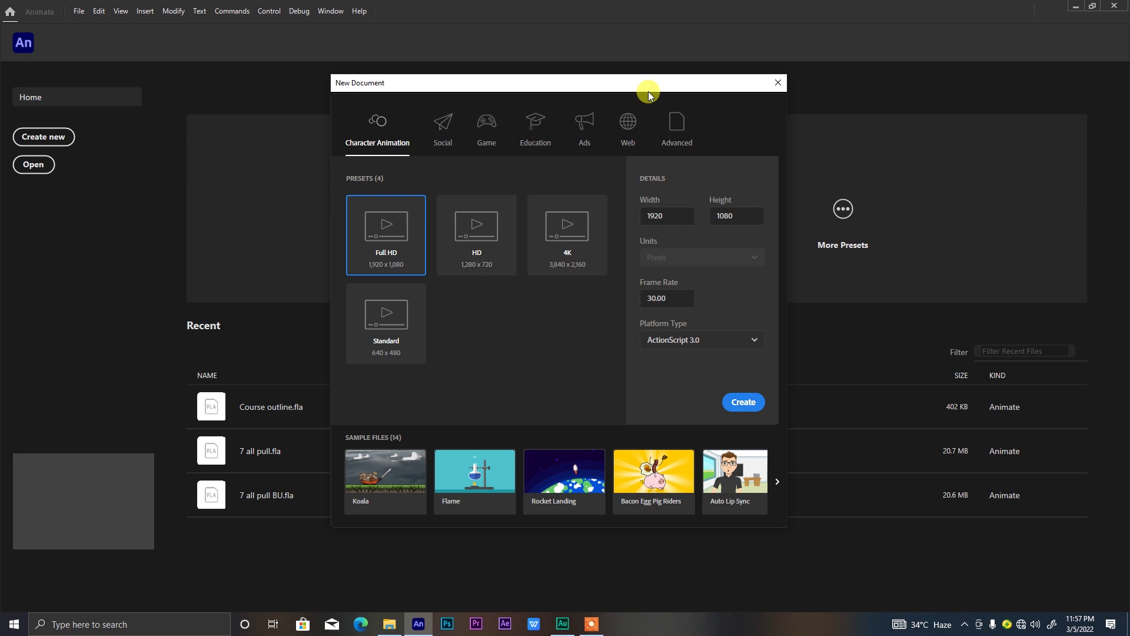
pyautogui.press('Return')
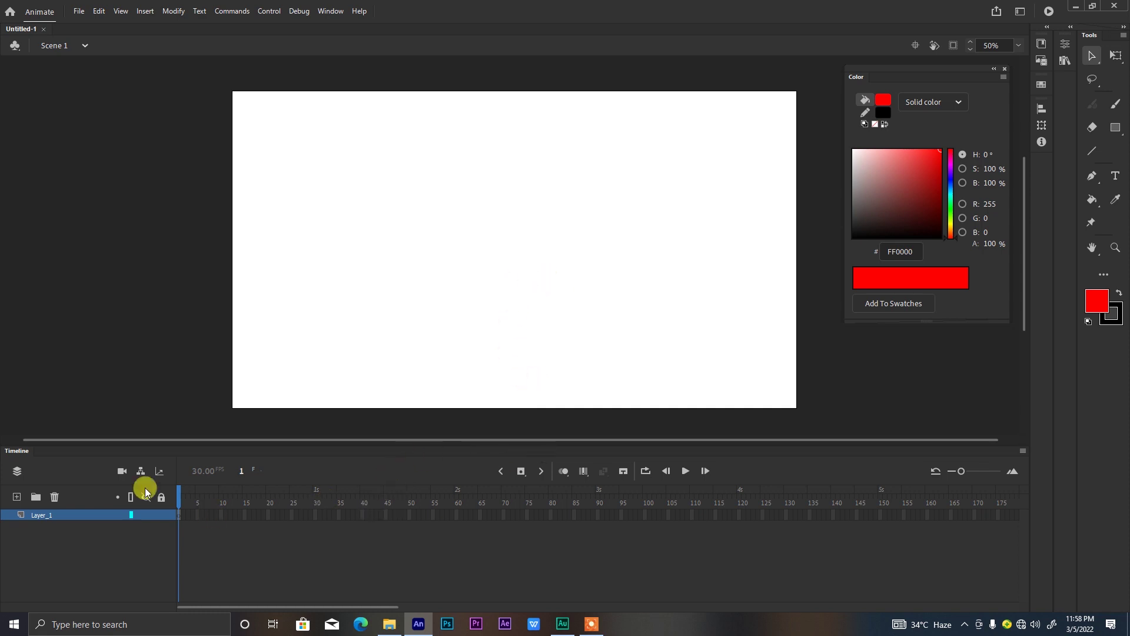
# Step: Undock the Timeline and shorten it below the stage, then pan and browse the File and Edit menus
pyautogui.moveTo(50, 454); pyautogui.dragTo(126, 606)
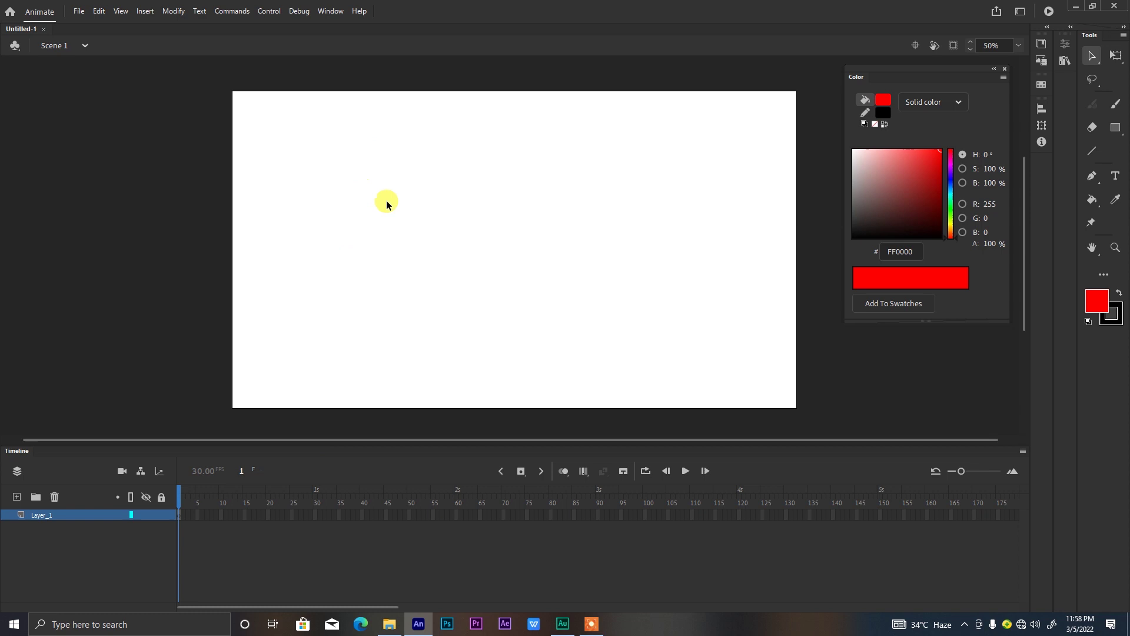
pyautogui.moveTo(354, 440); pyautogui.dragTo(362, 485)
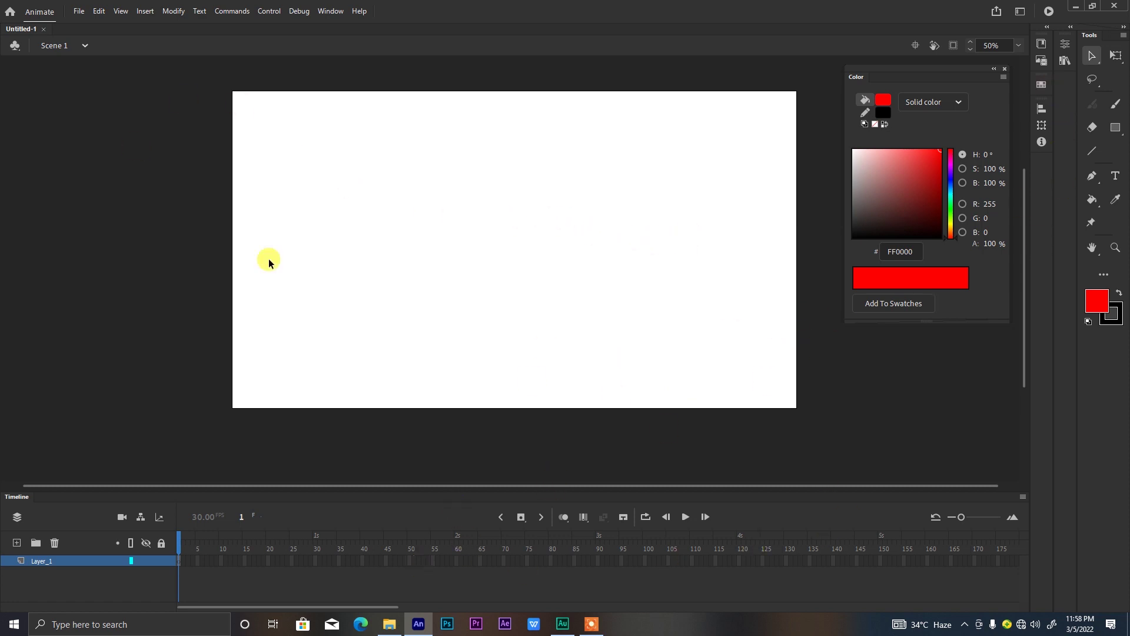
pyautogui.moveTo(268, 262); pyautogui.dragTo(229, 288)
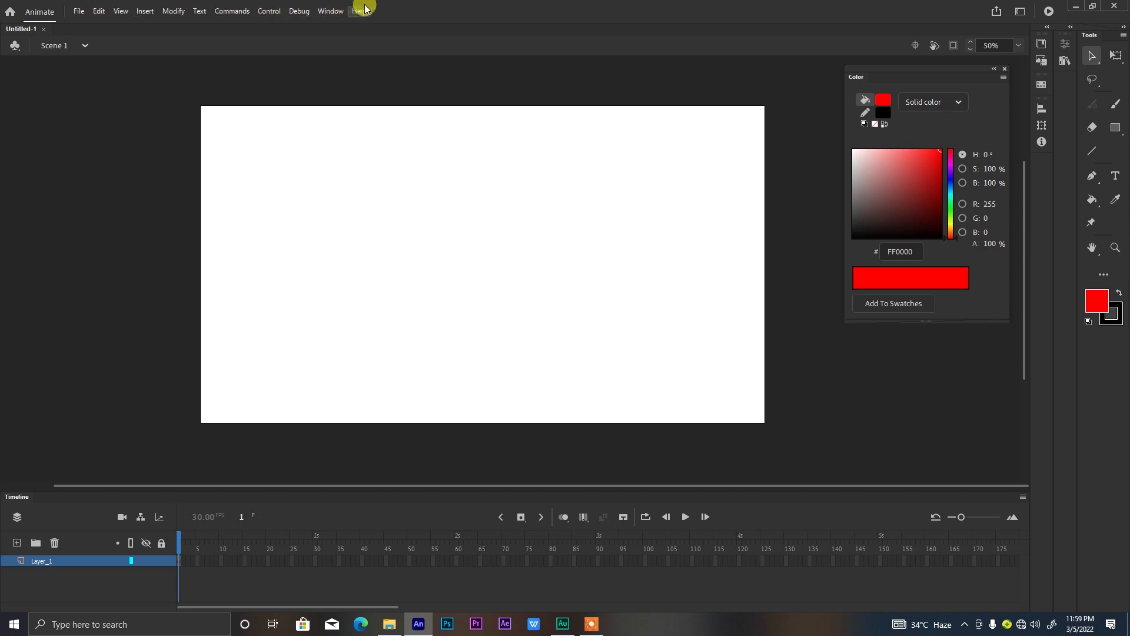
pyautogui.click(79, 11)
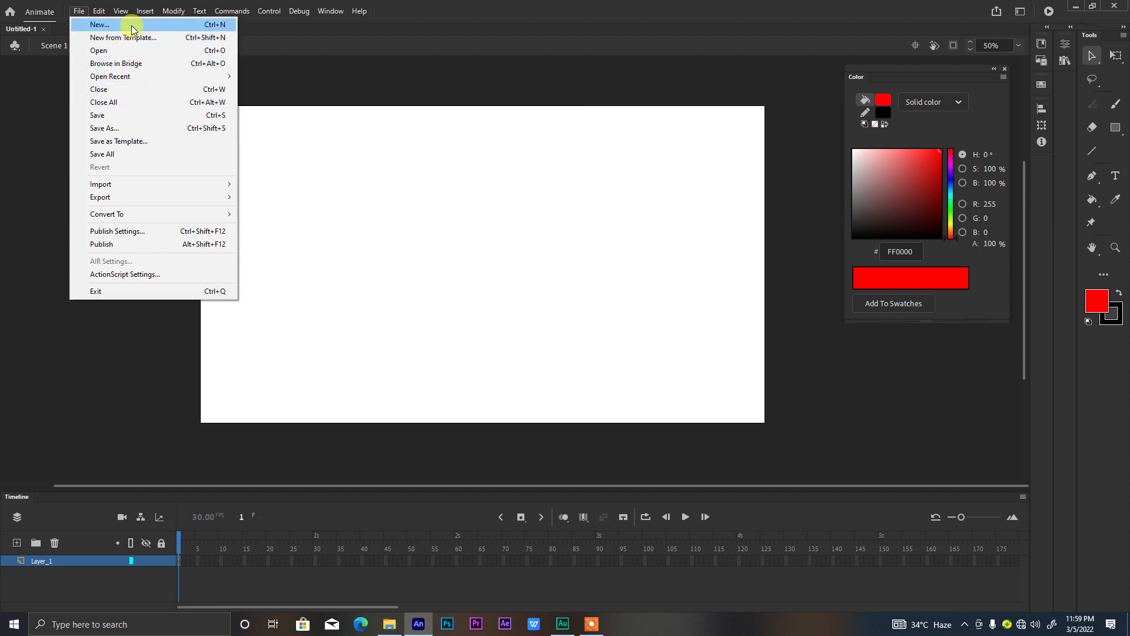
pyautogui.moveTo(115, 20)
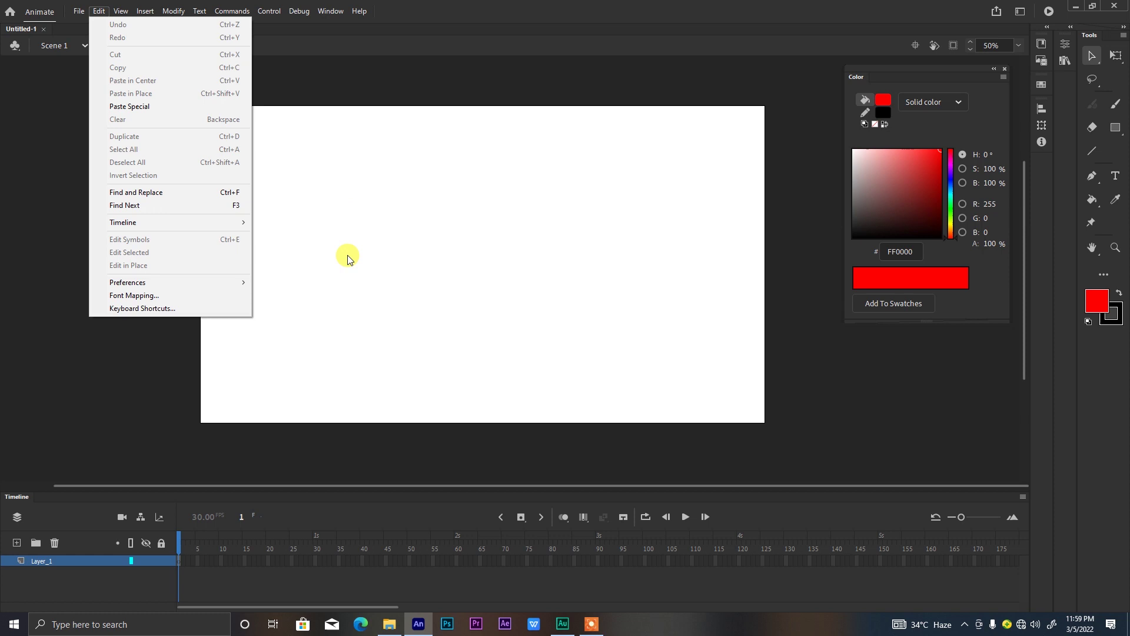
pyautogui.click(499, 273)
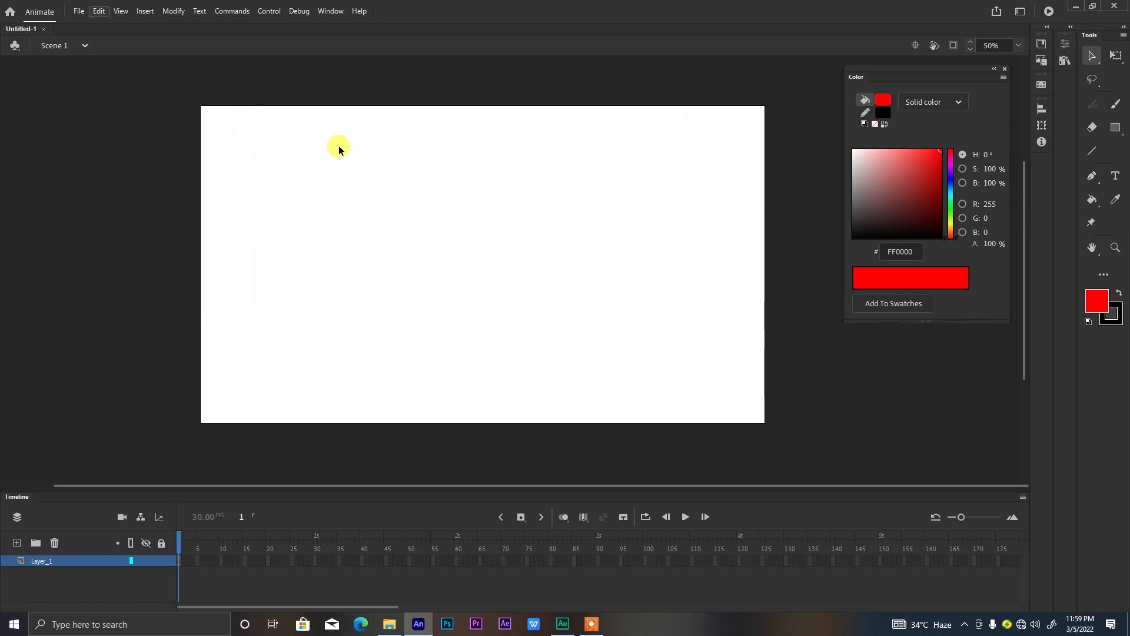
# Step: With the Brush, paint a thin red circle, a thick loop and a large ellipse
pyautogui.press('b')
pyautogui.moveTo(574, 207)
pyautogui.mouseDown()
pyautogui.moveTo(669, 396)
pyautogui.moveTo(500, 253)
pyautogui.moveTo(612, 217)
pyautogui.mouseUp()
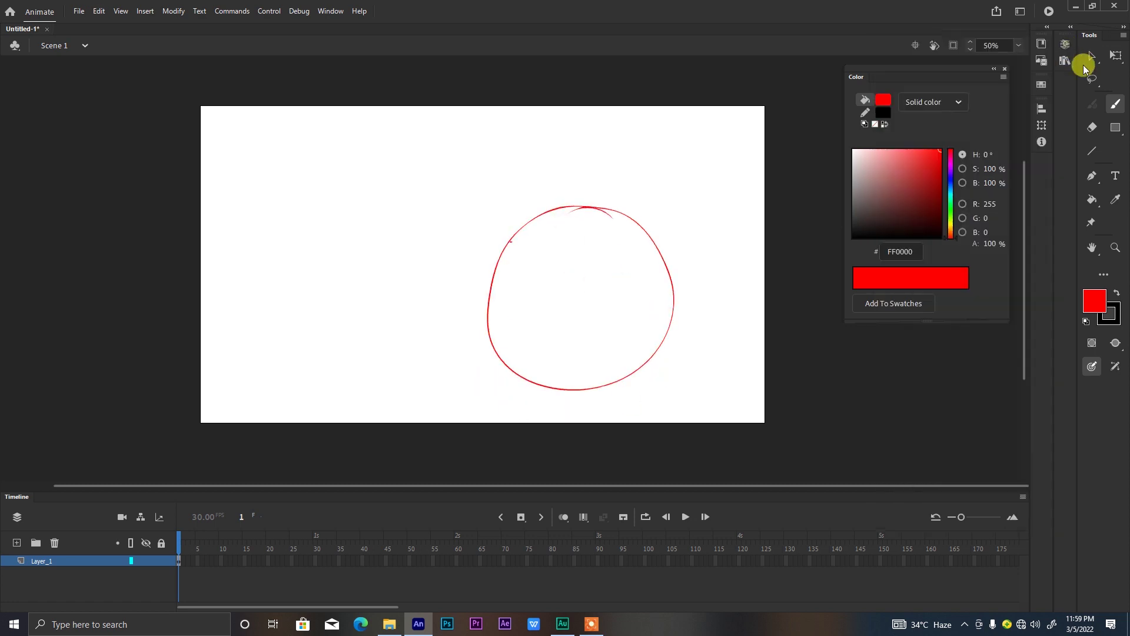
pyautogui.moveTo(843, 365)
pyautogui.mouseDown()
pyautogui.moveTo(812, 371)
pyautogui.moveTo(802, 438)
pyautogui.moveTo(914, 393)
pyautogui.mouseUp()
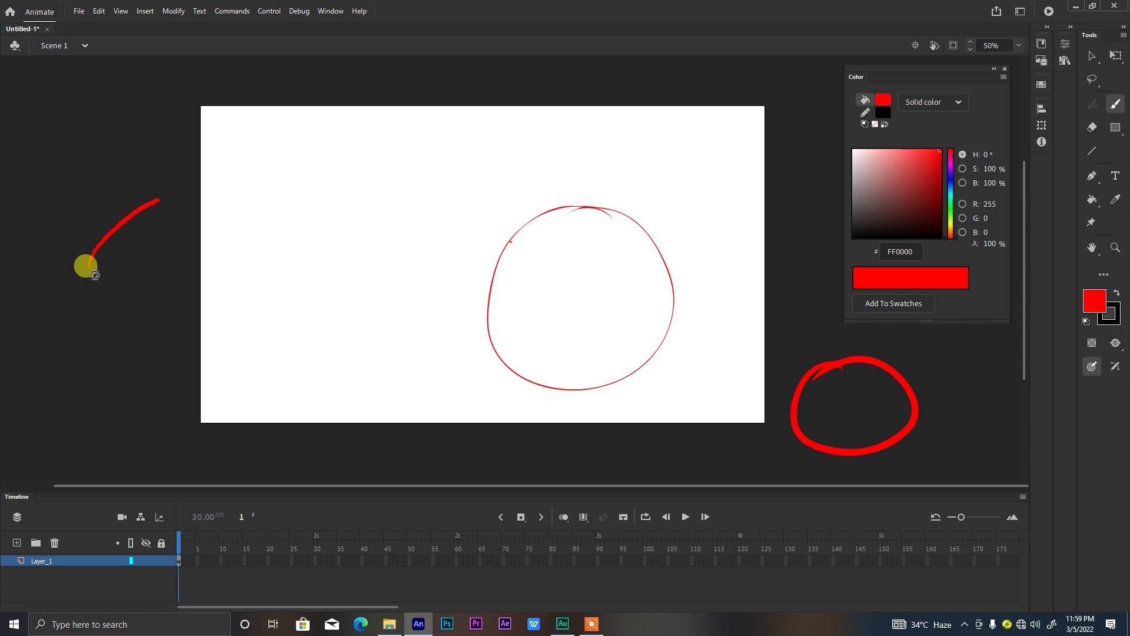
pyautogui.moveTo(93, 274)
pyautogui.mouseDown()
pyautogui.moveTo(335, 275)
pyautogui.moveTo(70, 288)
pyautogui.moveTo(123, 214)
pyautogui.mouseUp()
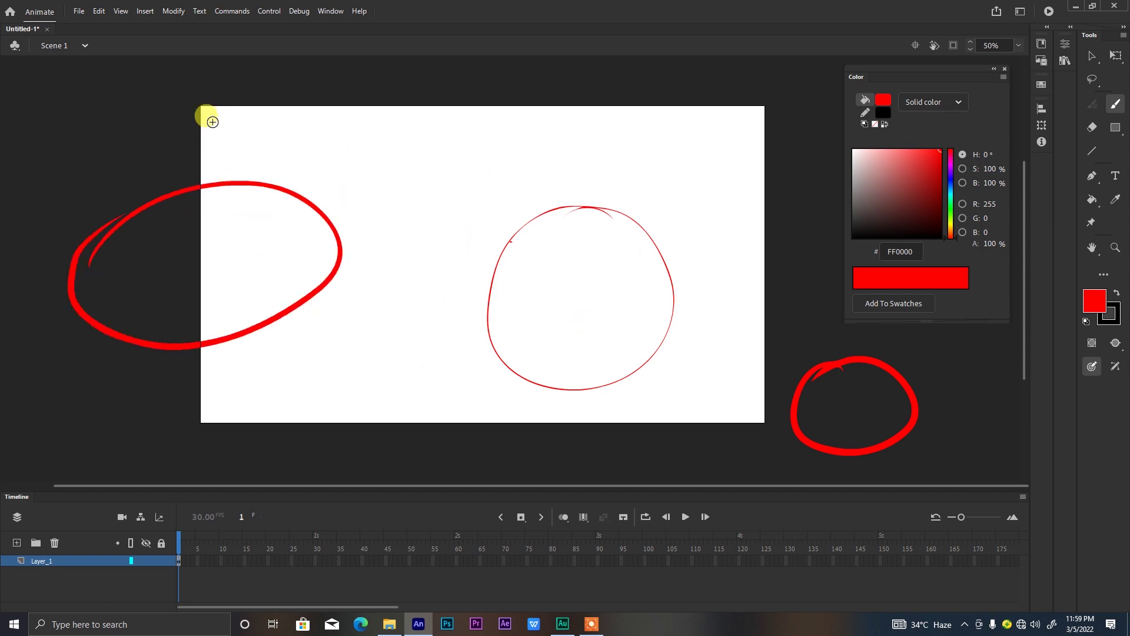
# Step: Hatch the inside of the left ellipse with diagonal red strokes
pyautogui.moveTo(205, 327); pyautogui.dragTo(231, 330)
pyautogui.moveTo(201, 277)
pyautogui.mouseDown()
pyautogui.moveTo(252, 318)
pyautogui.moveTo(270, 309)
pyautogui.mouseUp()
pyautogui.moveTo(201, 239); pyautogui.dragTo(278, 291)
pyautogui.moveTo(209, 219); pyautogui.dragTo(311, 283)
pyautogui.moveTo(242, 218); pyautogui.dragTo(312, 255)
pyautogui.moveTo(246, 189); pyautogui.dragTo(329, 246)
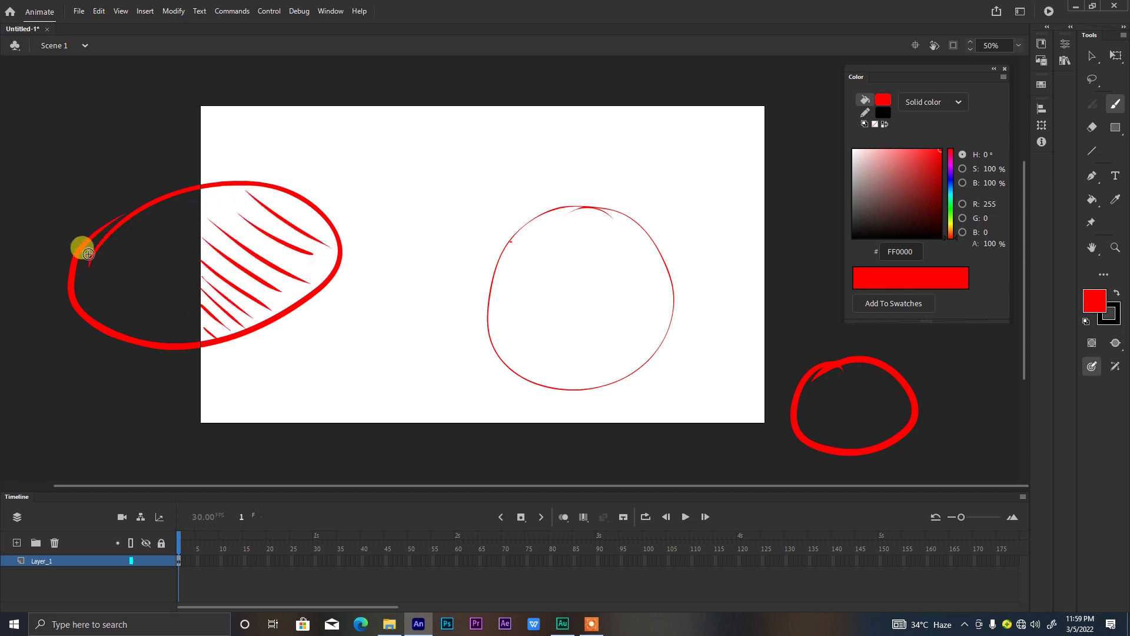
pyautogui.moveTo(88, 254); pyautogui.dragTo(171, 202)
pyautogui.moveTo(79, 281); pyautogui.dragTo(182, 206)
pyautogui.moveTo(95, 309); pyautogui.dragTo(194, 252)
pyautogui.moveTo(132, 337); pyautogui.dragTo(188, 305)
pyautogui.moveTo(170, 343); pyautogui.dragTo(221, 316)
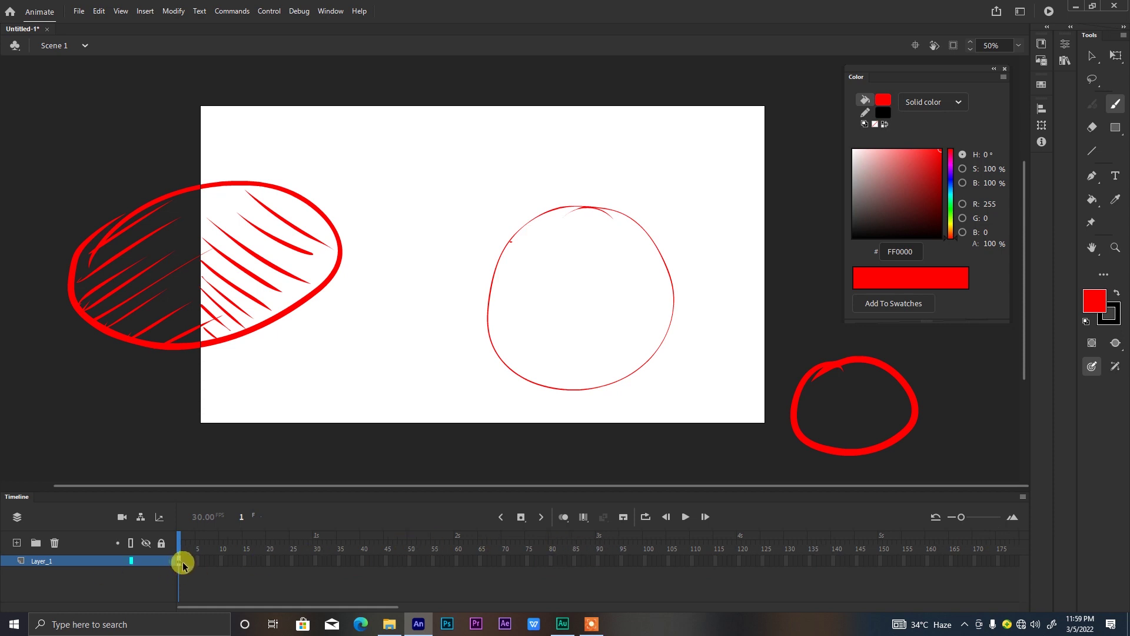
# Step: Add Layer_2 above Layer_1 and bring up its layer options
pyautogui.click(17, 549)
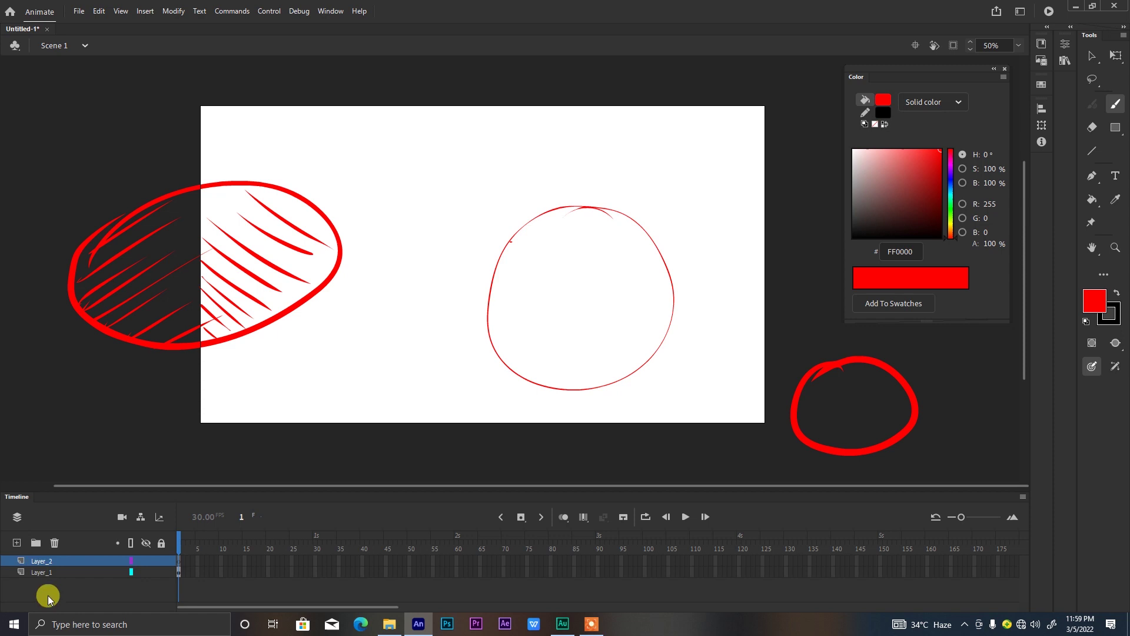
pyautogui.moveTo(196, 566); pyautogui.dragTo(179, 562)
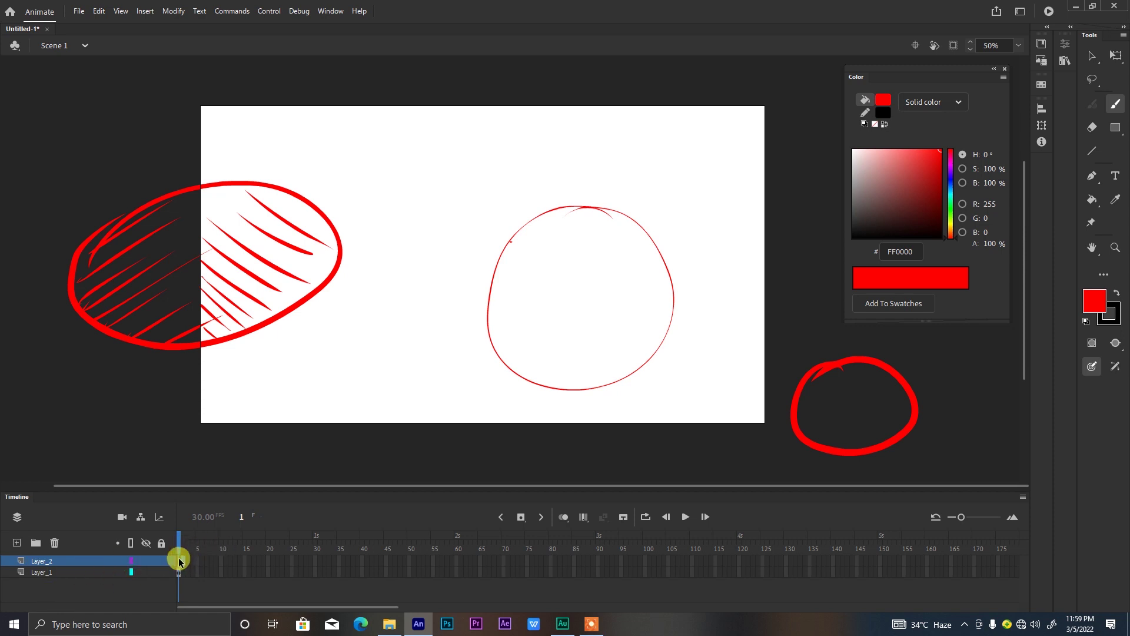
pyautogui.rightClick(179, 563)
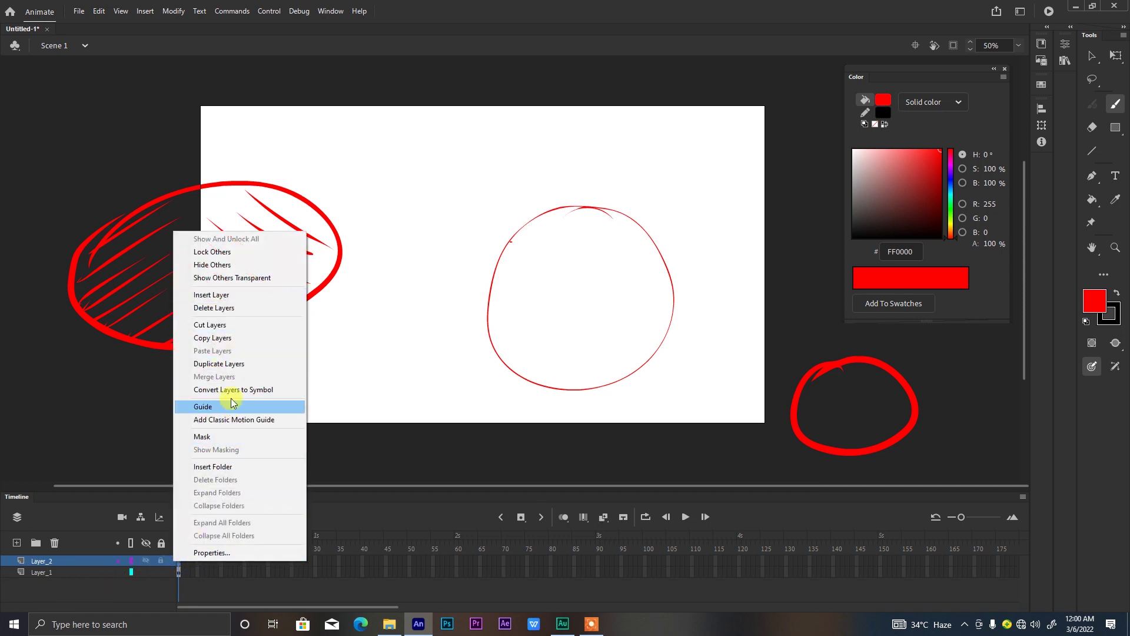
pyautogui.click(187, 570)
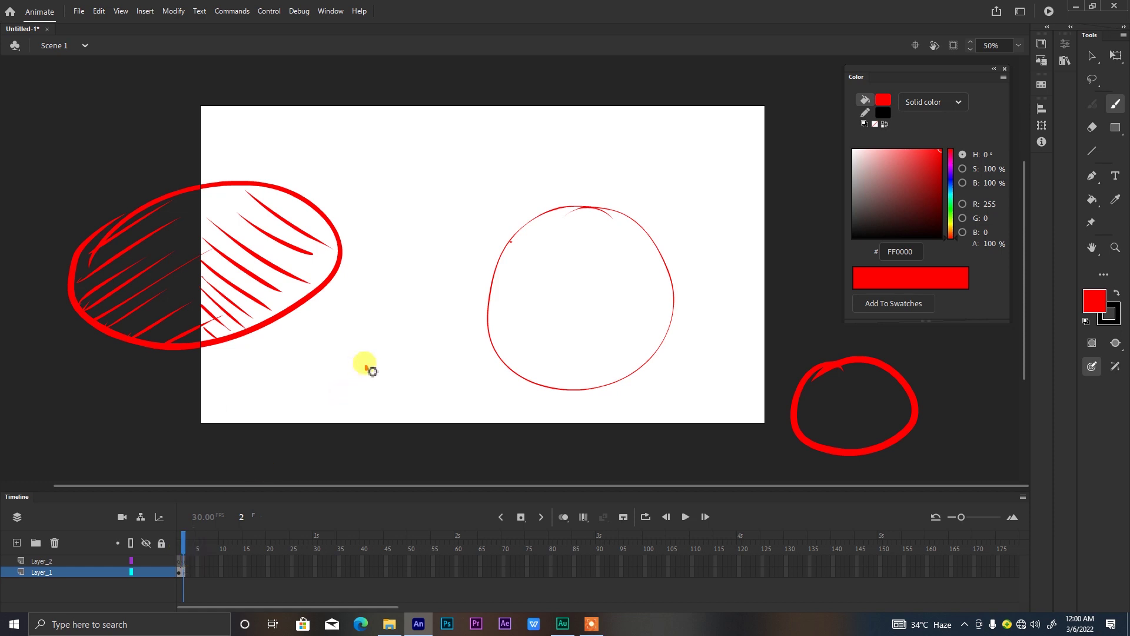
# Step: Draw a small red stroke low on the stage in frame 2, then return to the Brush
pyautogui.moveTo(366, 366)
pyautogui.mouseDown()
pyautogui.moveTo(383, 383)
pyautogui.moveTo(422, 357)
pyautogui.moveTo(415, 368)
pyautogui.mouseUp()
pyautogui.click(181, 561)
pyautogui.click(185, 540)
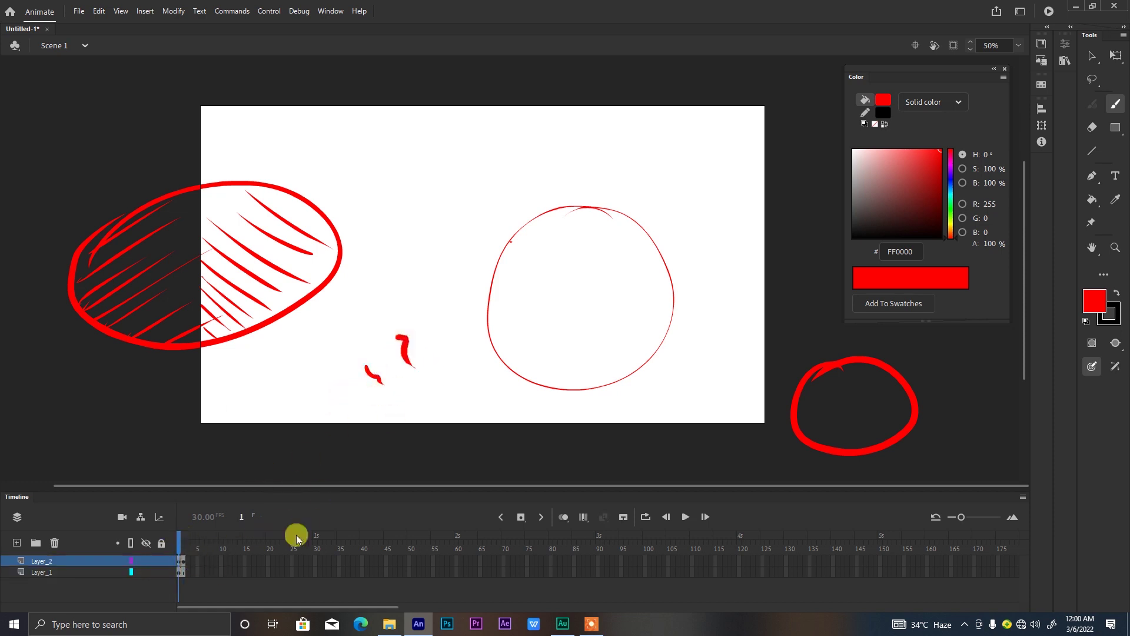
pyautogui.click(183, 547)
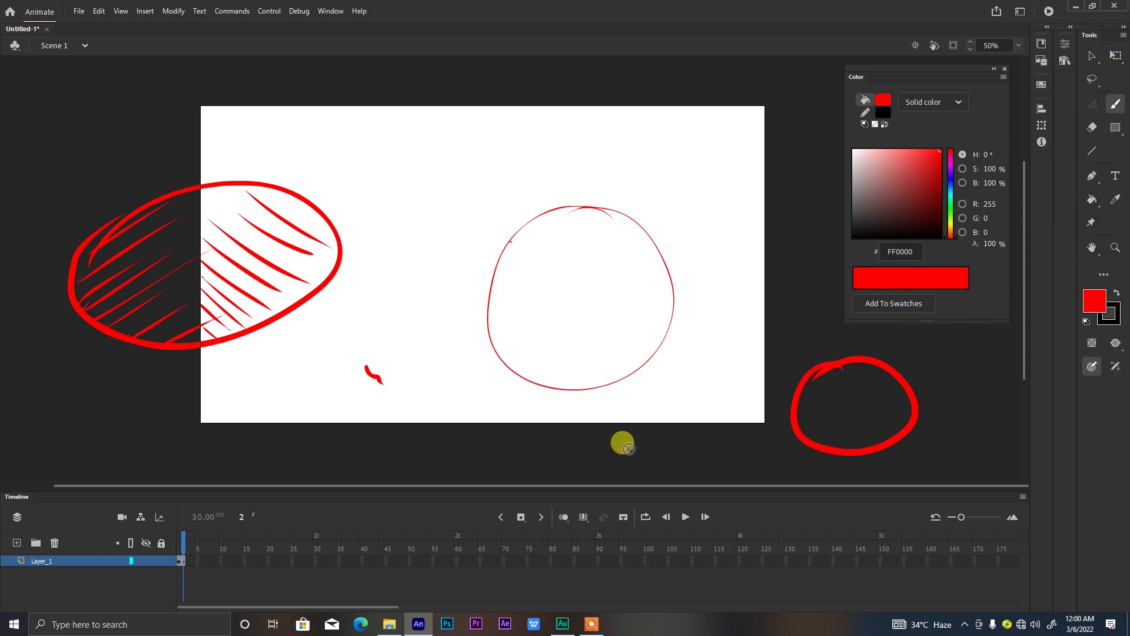
pyautogui.click(1113, 105)
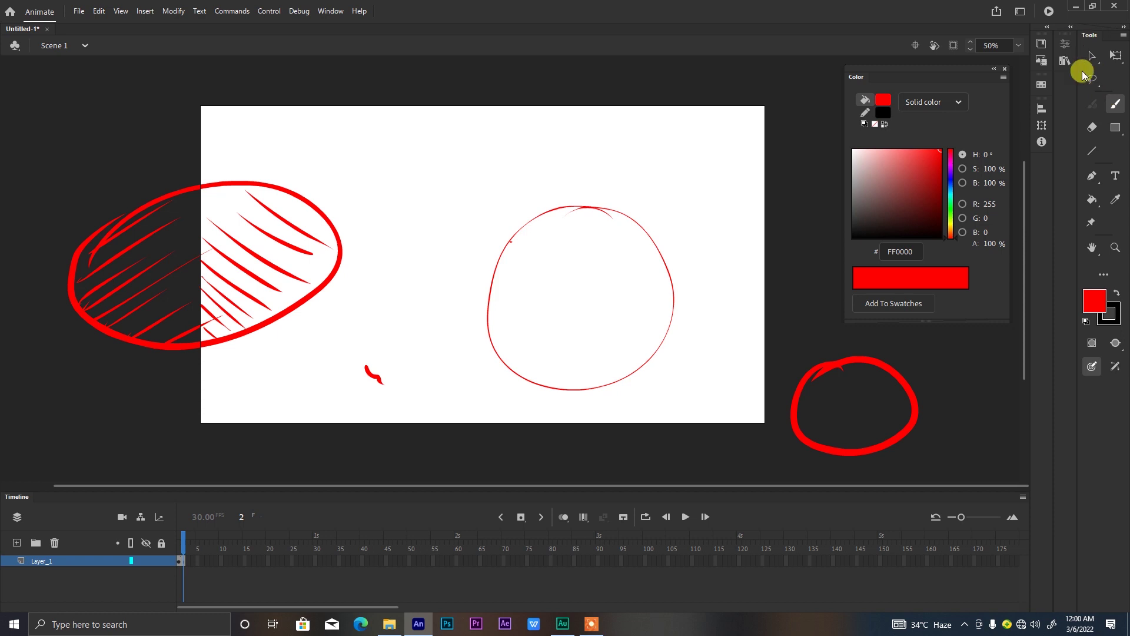
pyautogui.click(1065, 46)
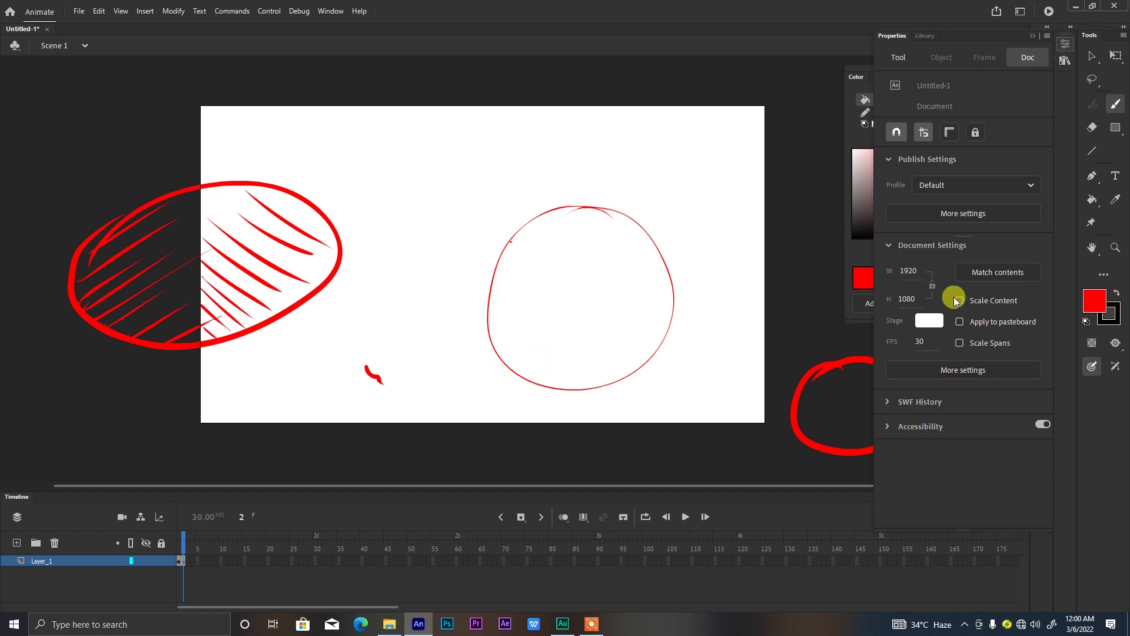
pyautogui.click(1116, 128)
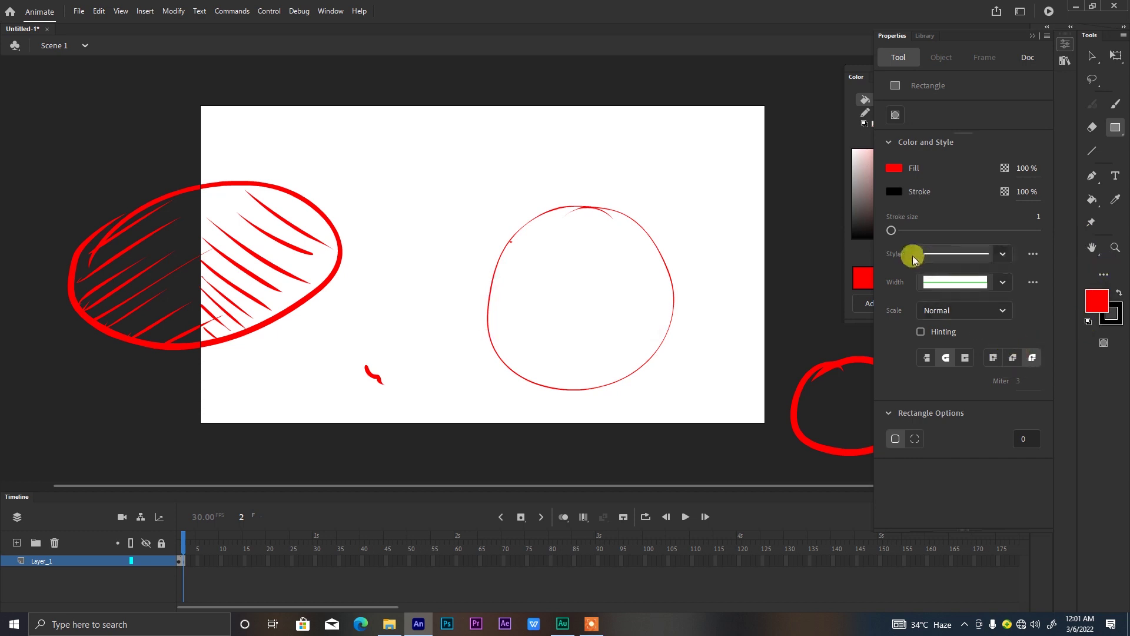
pyautogui.click(1116, 104)
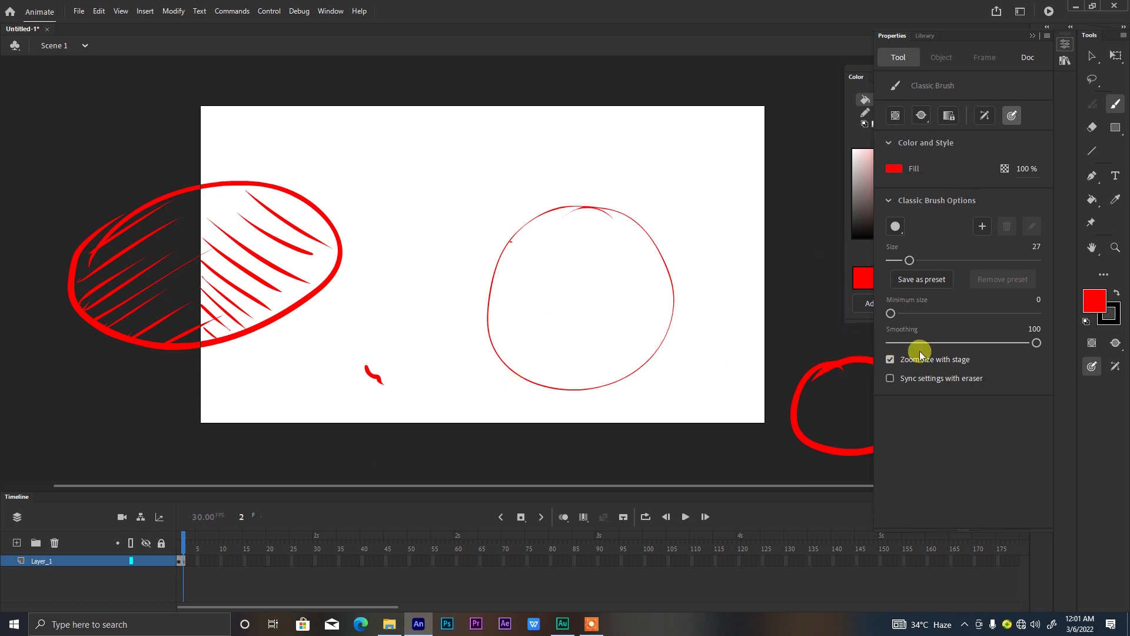
pyautogui.click(1066, 44)
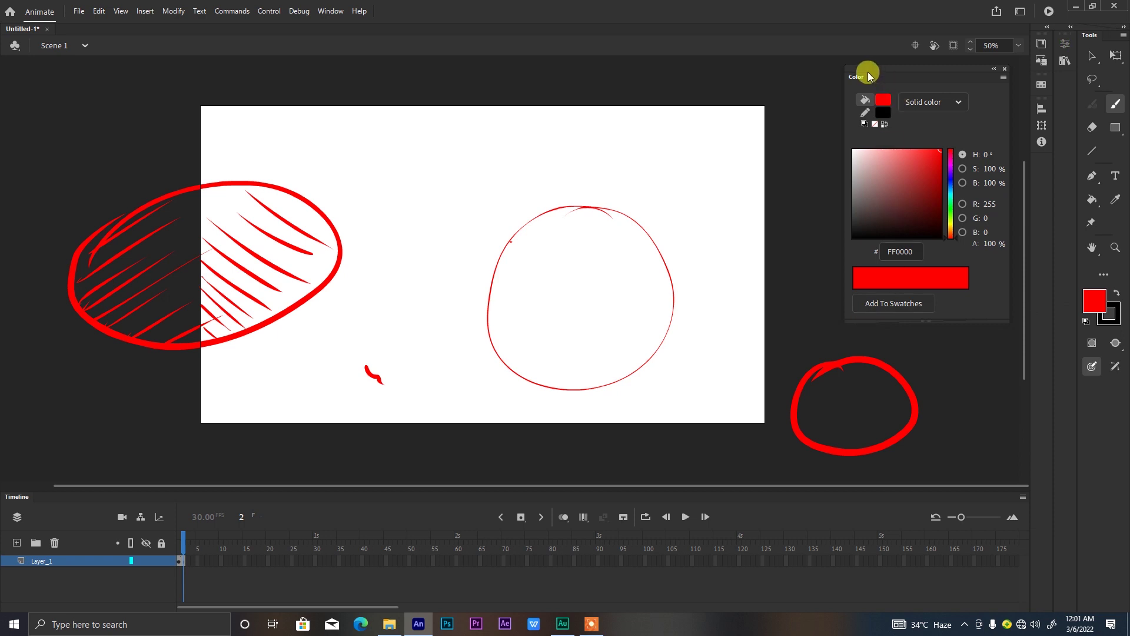
# Step: Switch the fill to cyan and draw test strokes over the red circle
pyautogui.moveTo(868, 71)
pyautogui.mouseDown()
pyautogui.moveTo(793, 192)
pyautogui.moveTo(870, 90)
pyautogui.mouseUp()
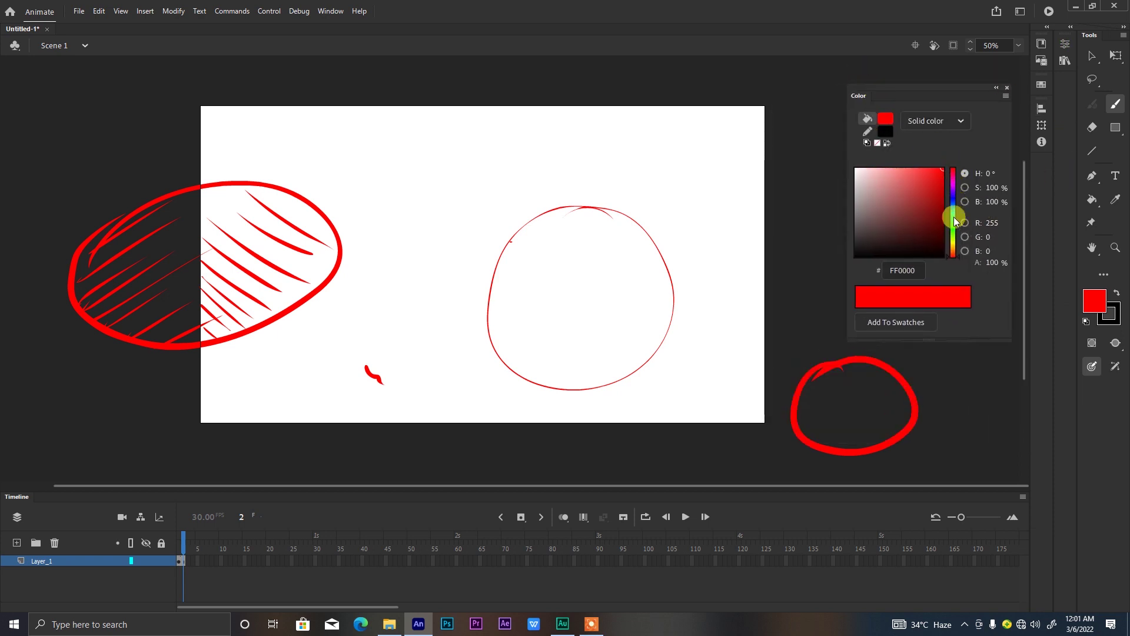
pyautogui.moveTo(954, 219)
pyautogui.mouseDown()
pyautogui.moveTo(953, 195)
pyautogui.moveTo(953, 209)
pyautogui.mouseUp()
pyautogui.moveTo(550, 184)
pyautogui.mouseDown()
pyautogui.moveTo(612, 144)
pyautogui.moveTo(606, 331)
pyautogui.mouseUp()
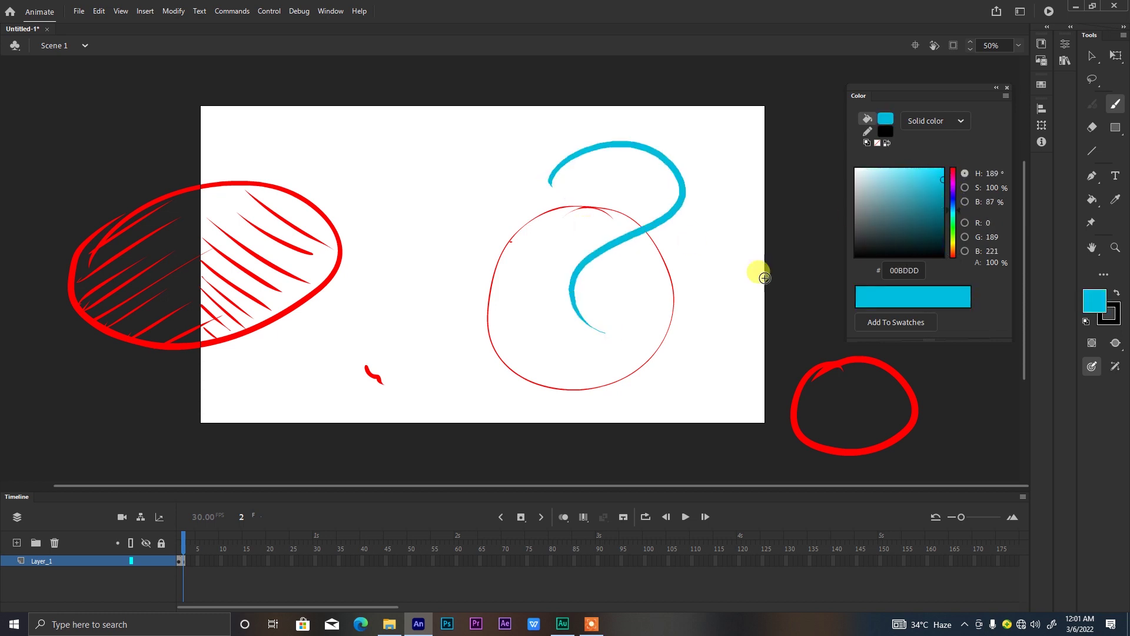
pyautogui.click(930, 189)
pyautogui.moveTo(386, 194)
pyautogui.mouseDown()
pyautogui.moveTo(453, 233)
pyautogui.moveTo(468, 321)
pyautogui.mouseUp()
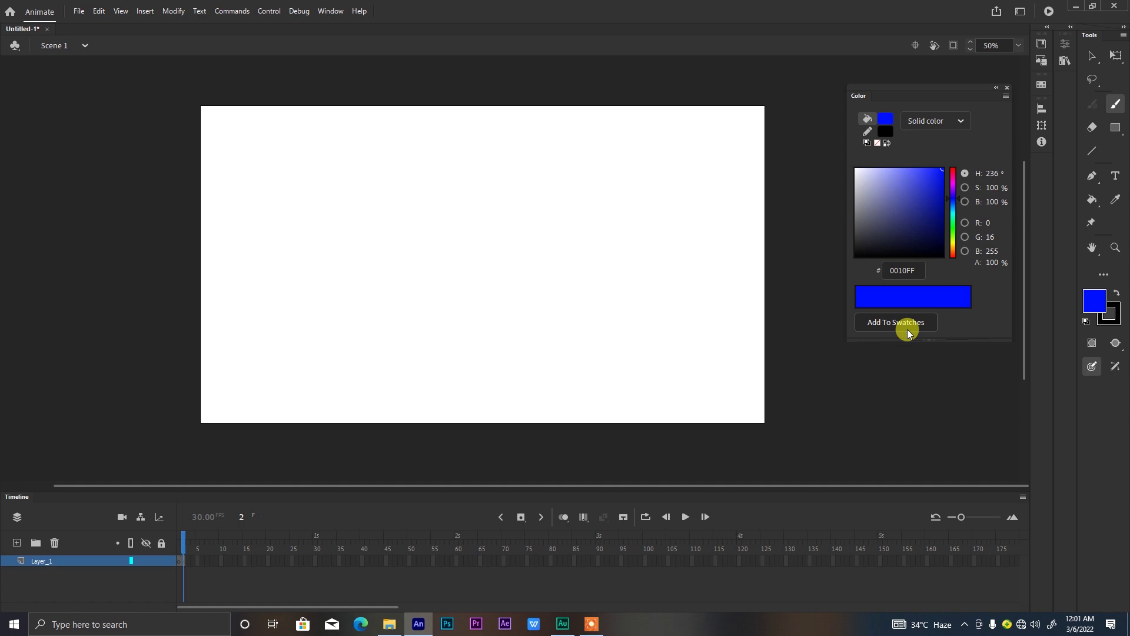
# Step: Brush a closed blue 0043FF circle at the upper left of the stage
pyautogui.click(1115, 106)
pyautogui.moveTo(285, 233)
pyautogui.mouseDown()
pyautogui.moveTo(337, 318)
pyautogui.moveTo(410, 312)
pyautogui.moveTo(458, 258)
pyautogui.moveTo(445, 188)
pyautogui.mouseUp()
pyautogui.moveTo(338, 177); pyautogui.dragTo(329, 170)
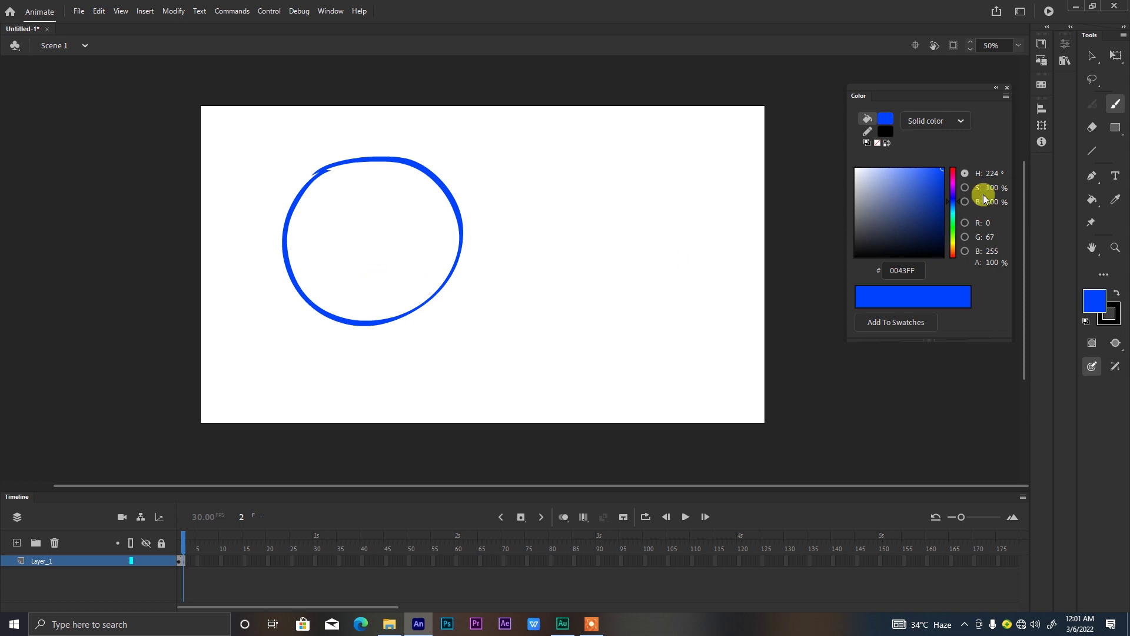
# Step: Fill the circle solid blue, then draw a magenta FF00DE brush loop and undo it
pyautogui.click(1092, 199)
pyautogui.click(415, 277)
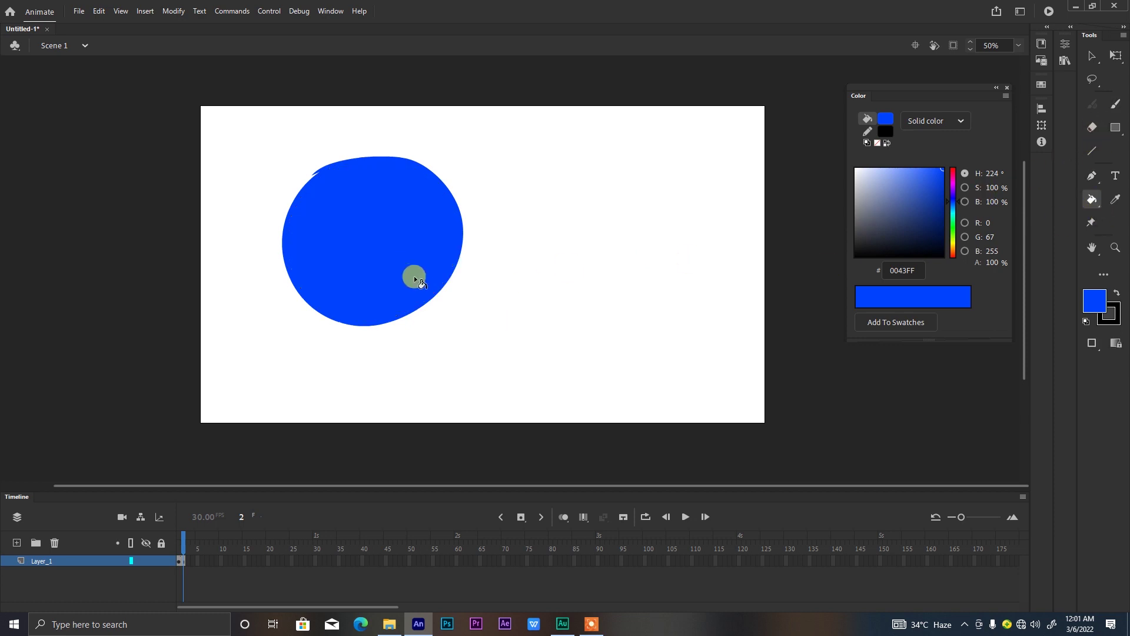
pyautogui.press('b')
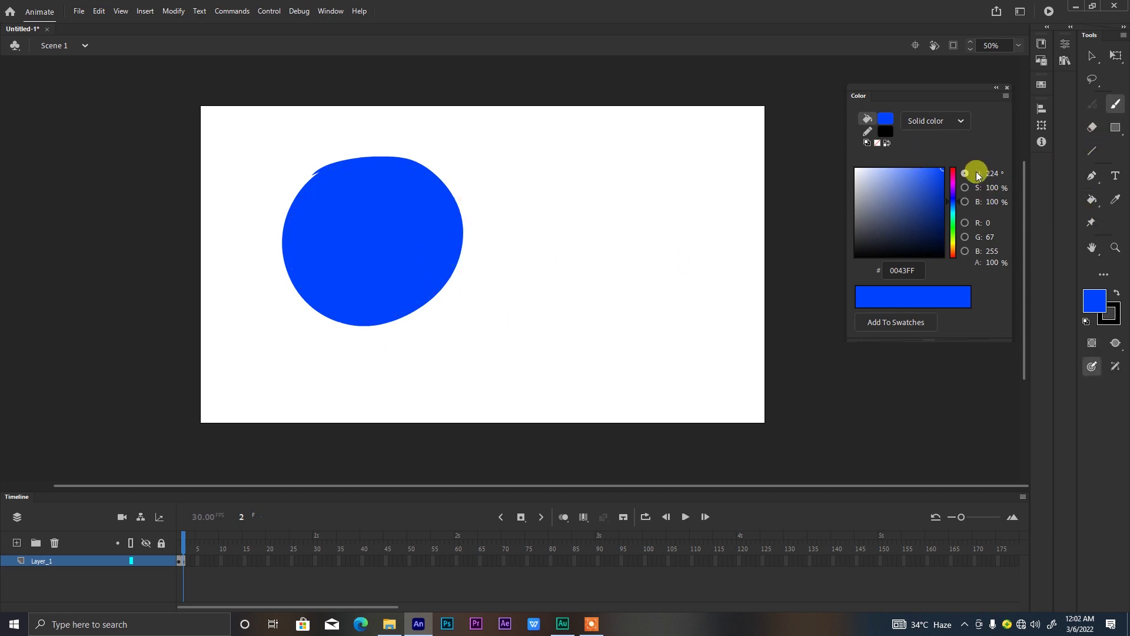
pyautogui.click(953, 181)
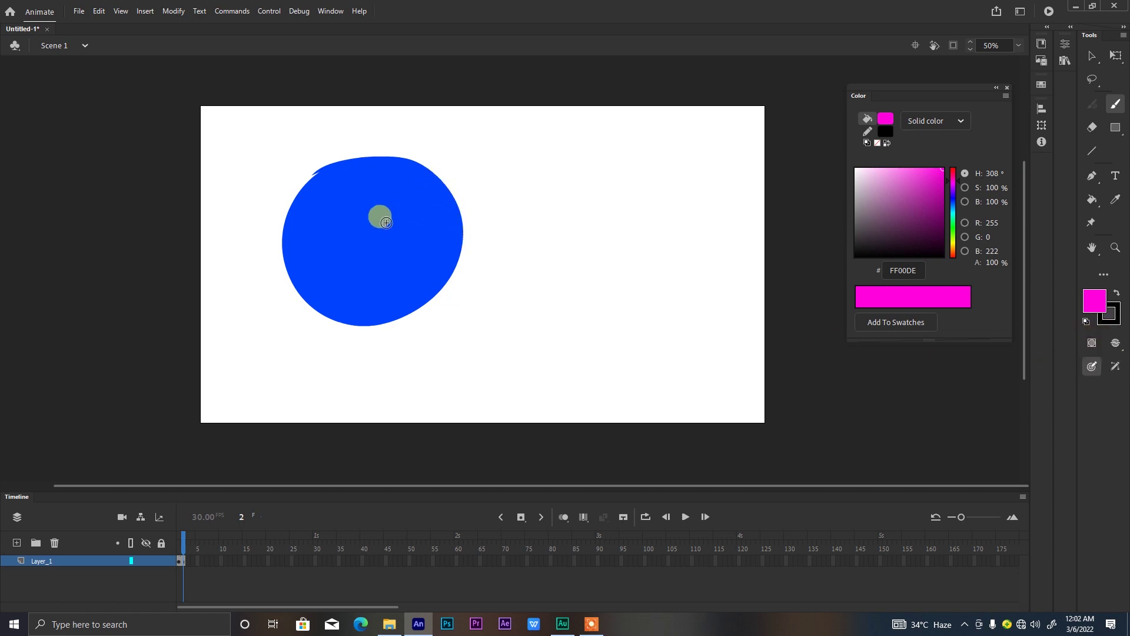
pyautogui.moveTo(461, 188)
pyautogui.mouseDown()
pyautogui.moveTo(410, 245)
pyautogui.moveTo(518, 297)
pyautogui.moveTo(404, 241)
pyautogui.moveTo(401, 251)
pyautogui.mouseUp()
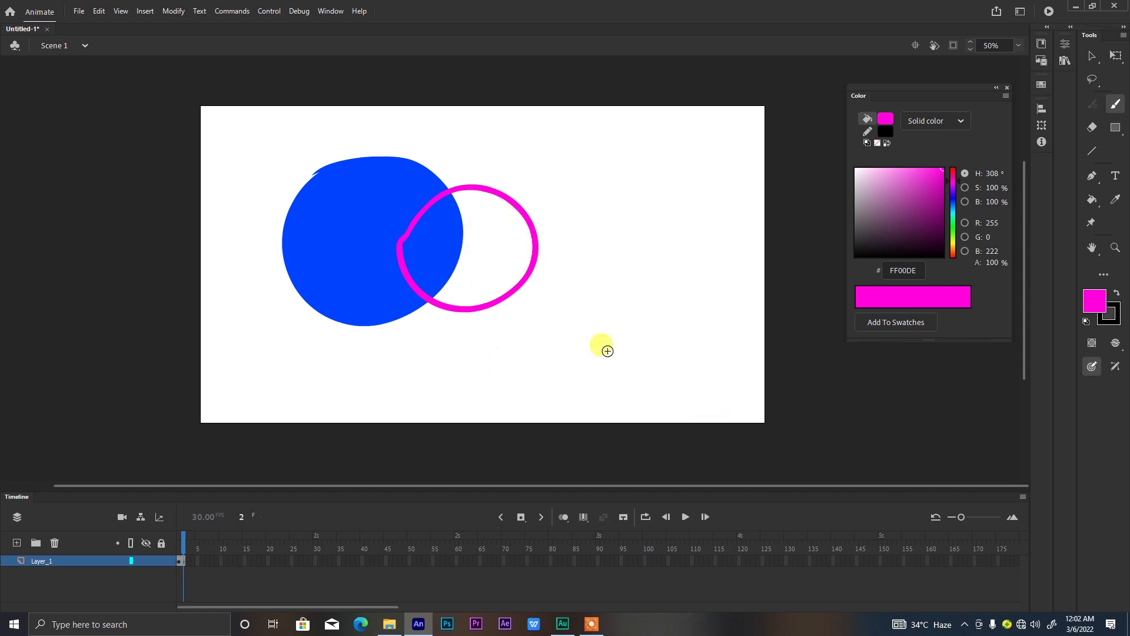
pyautogui.hotkey('ctrl', 'z')
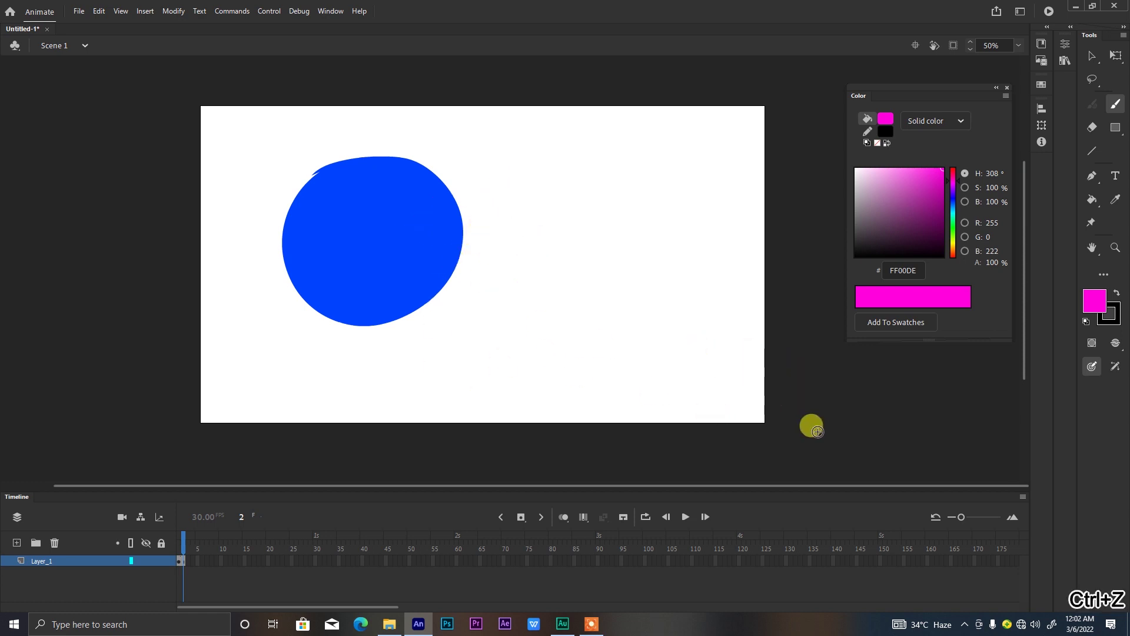
# Step: Set the Brush to Paint Behind and draw a magenta loop behind the blue circle
pyautogui.click(1114, 345)
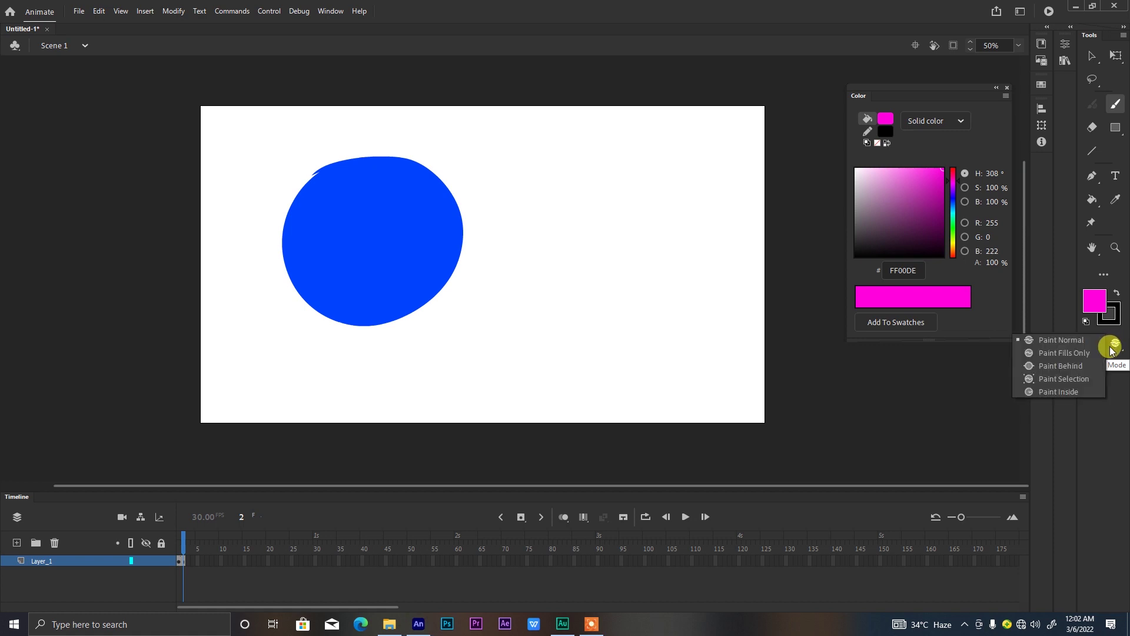
pyautogui.click(1081, 366)
pyautogui.moveTo(419, 224)
pyautogui.mouseDown()
pyautogui.moveTo(454, 183)
pyautogui.moveTo(515, 184)
pyautogui.moveTo(566, 258)
pyautogui.moveTo(541, 315)
pyautogui.moveTo(475, 323)
pyautogui.moveTo(419, 276)
pyautogui.moveTo(422, 235)
pyautogui.mouseUp()
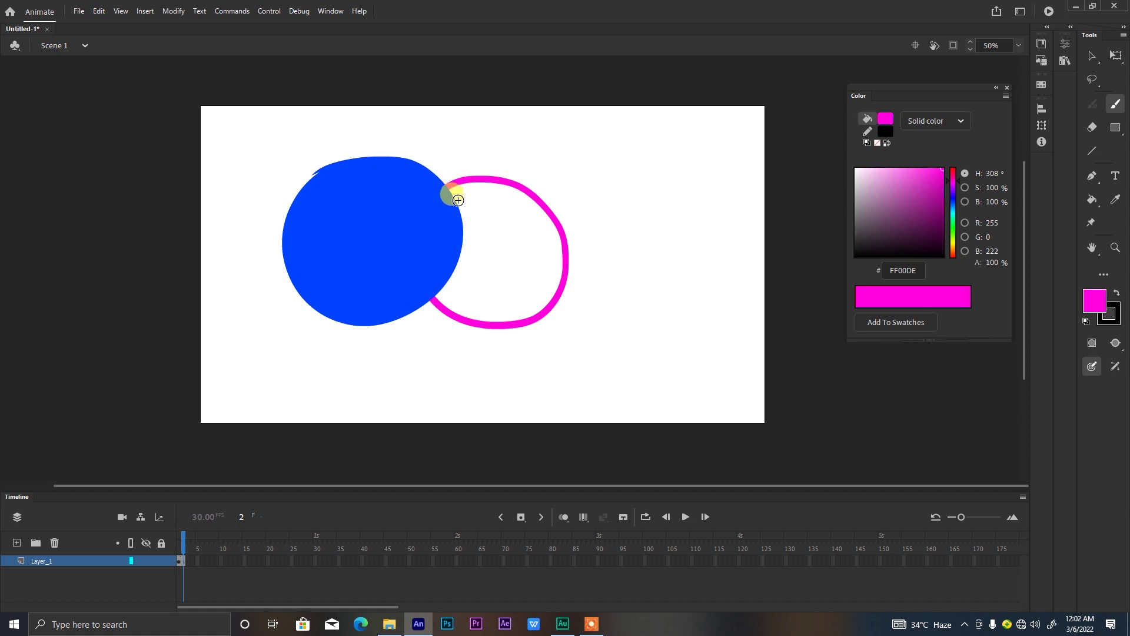
# Step: Select the blue fill and use Paint Selection to draw red strokes only inside it
pyautogui.click(399, 187)
pyautogui.click(1116, 342)
pyautogui.click(1077, 377)
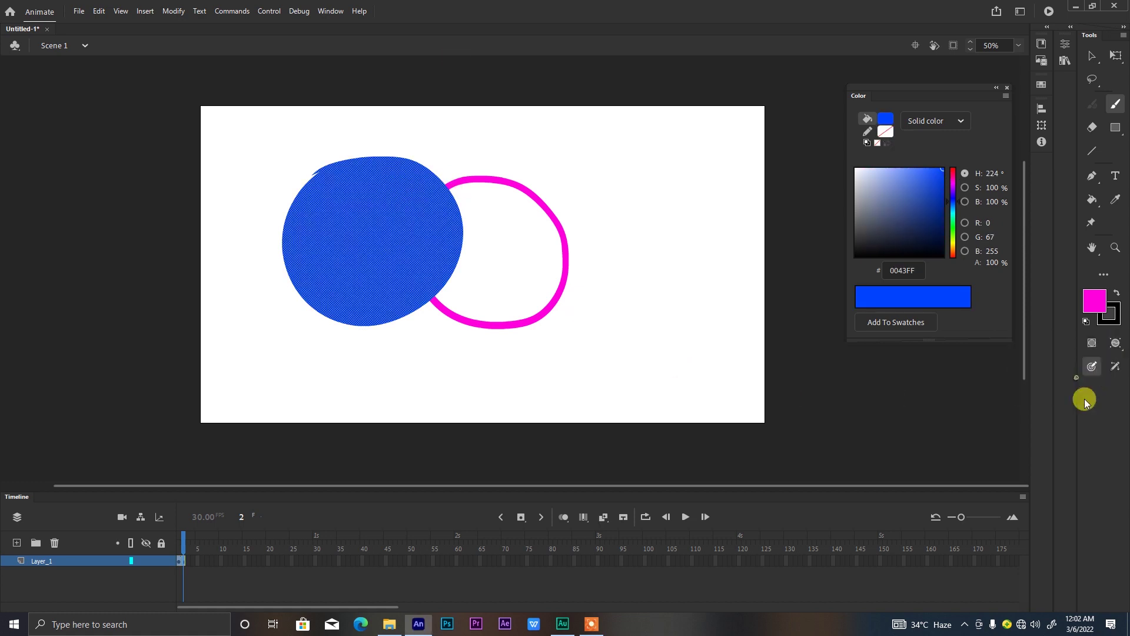
pyautogui.moveTo(355, 269)
pyautogui.mouseDown()
pyautogui.moveTo(340, 244)
pyautogui.moveTo(334, 145)
pyautogui.moveTo(403, 149)
pyautogui.moveTo(331, 276)
pyautogui.moveTo(388, 378)
pyautogui.moveTo(411, 293)
pyautogui.moveTo(304, 224)
pyautogui.moveTo(360, 161)
pyautogui.mouseUp()
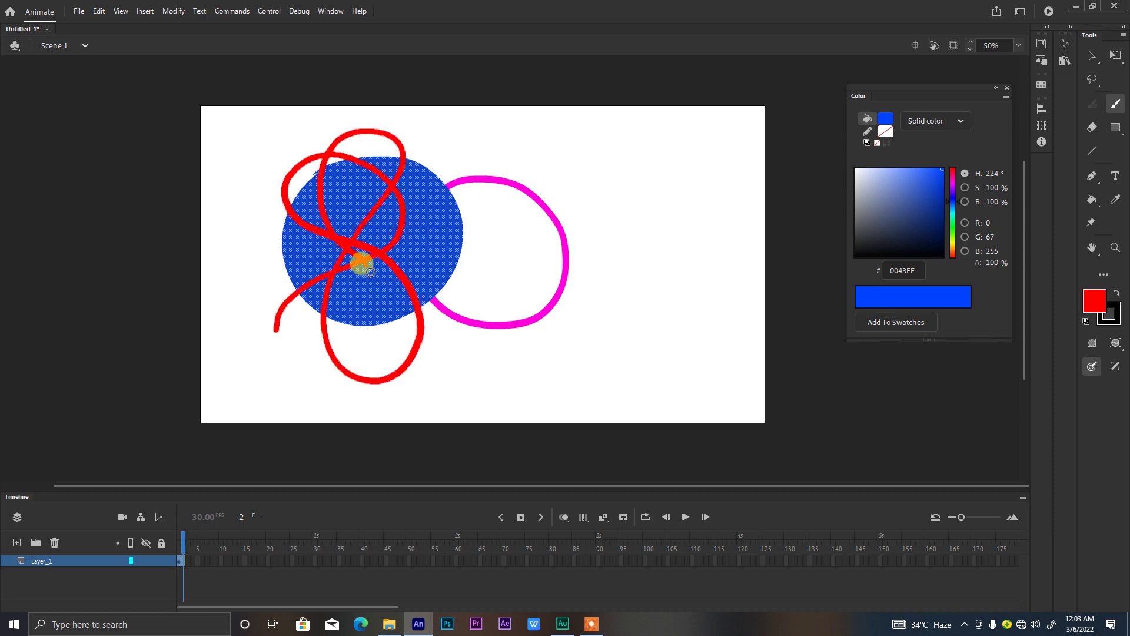
pyautogui.moveTo(371, 272); pyautogui.dragTo(288, 363)
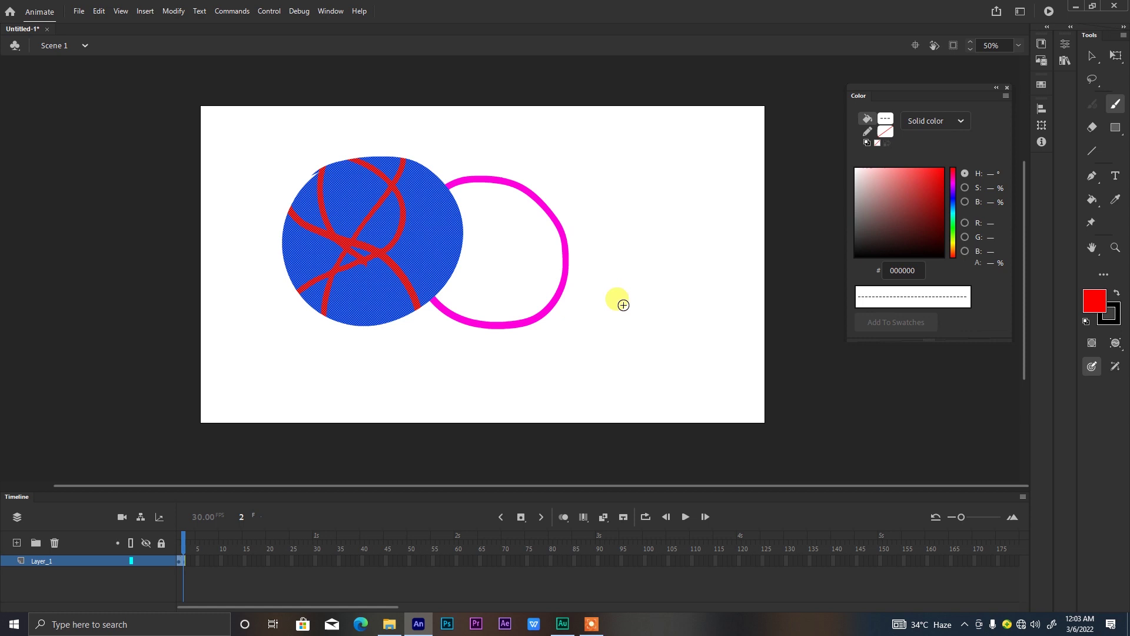
pyautogui.moveTo(648, 306); pyautogui.dragTo(734, 444)
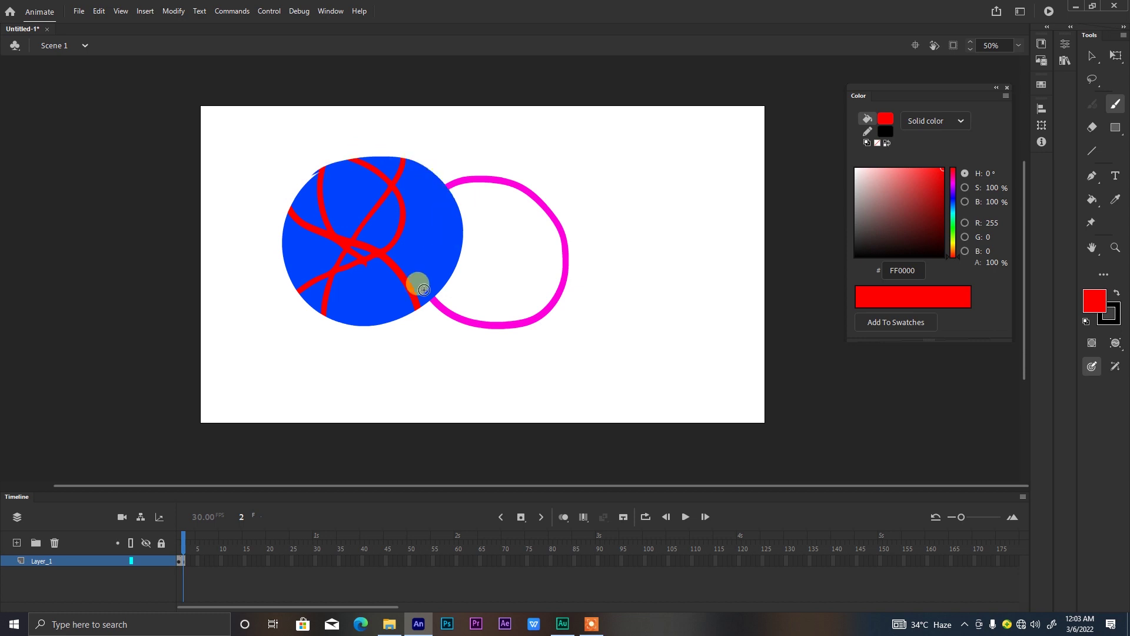
pyautogui.click(1116, 348)
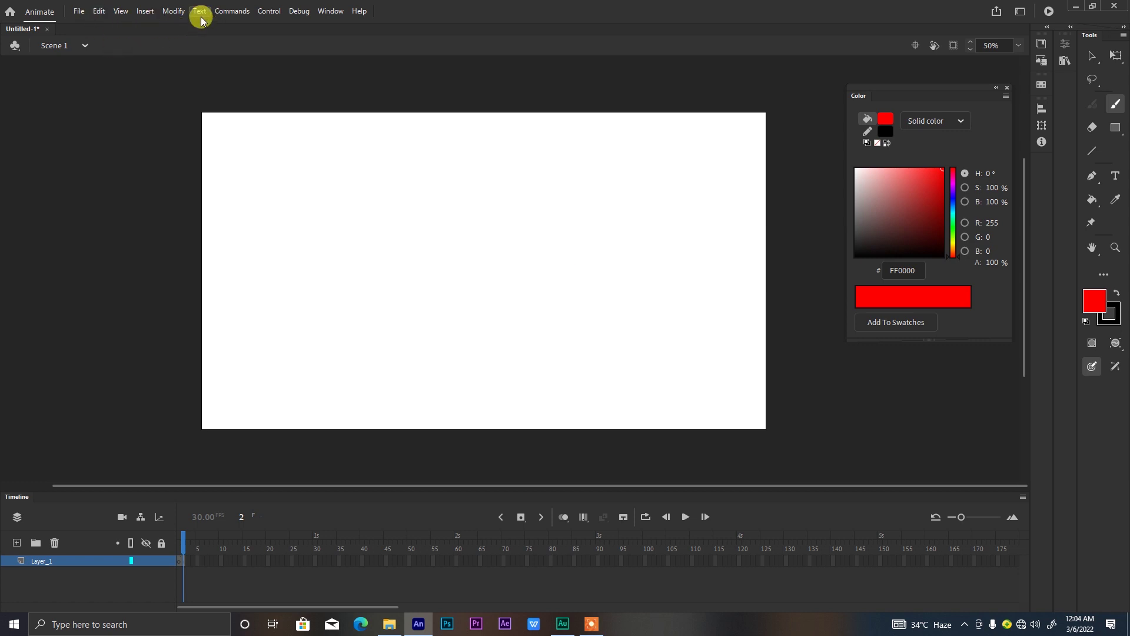
pyautogui.click(176, 11)
pyautogui.moveTo(113, 13)
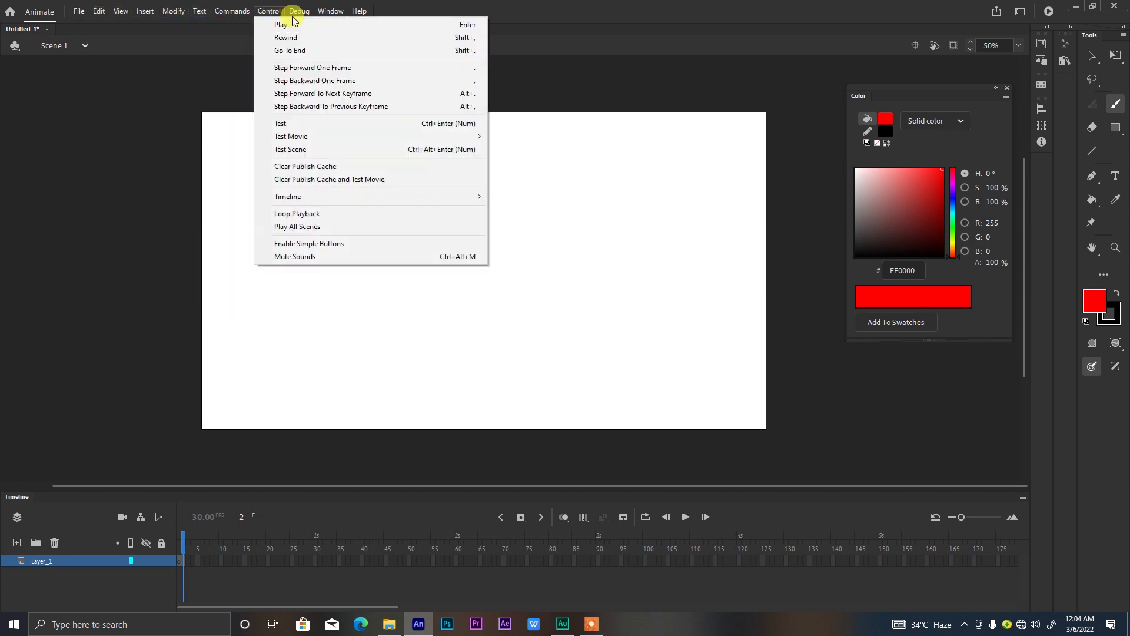
pyautogui.moveTo(206, 12)
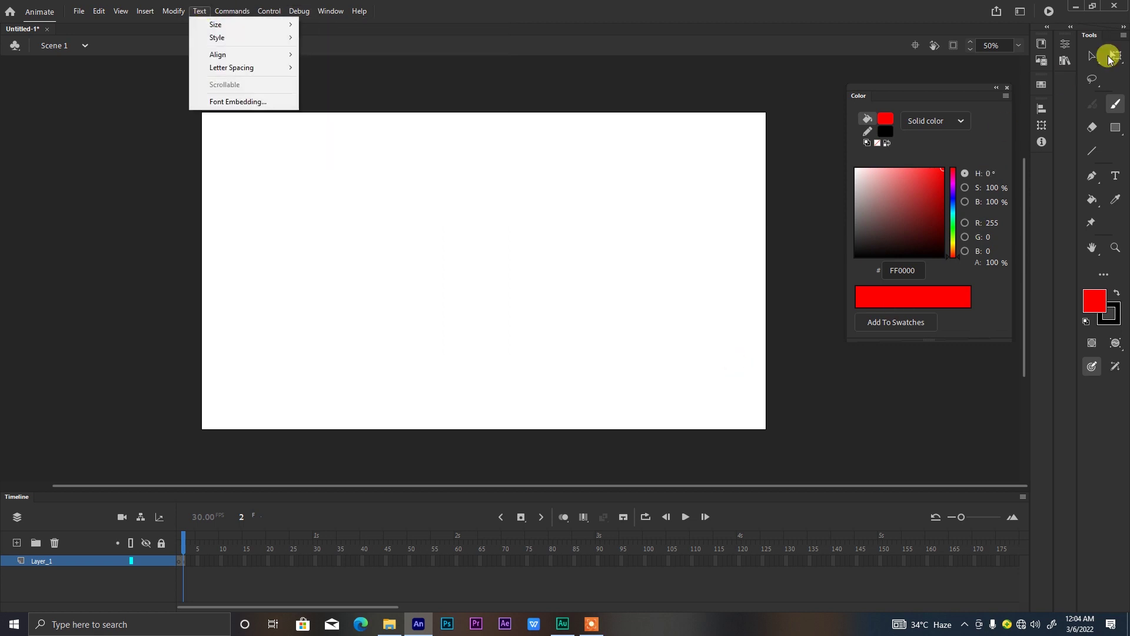
pyautogui.click(1096, 61)
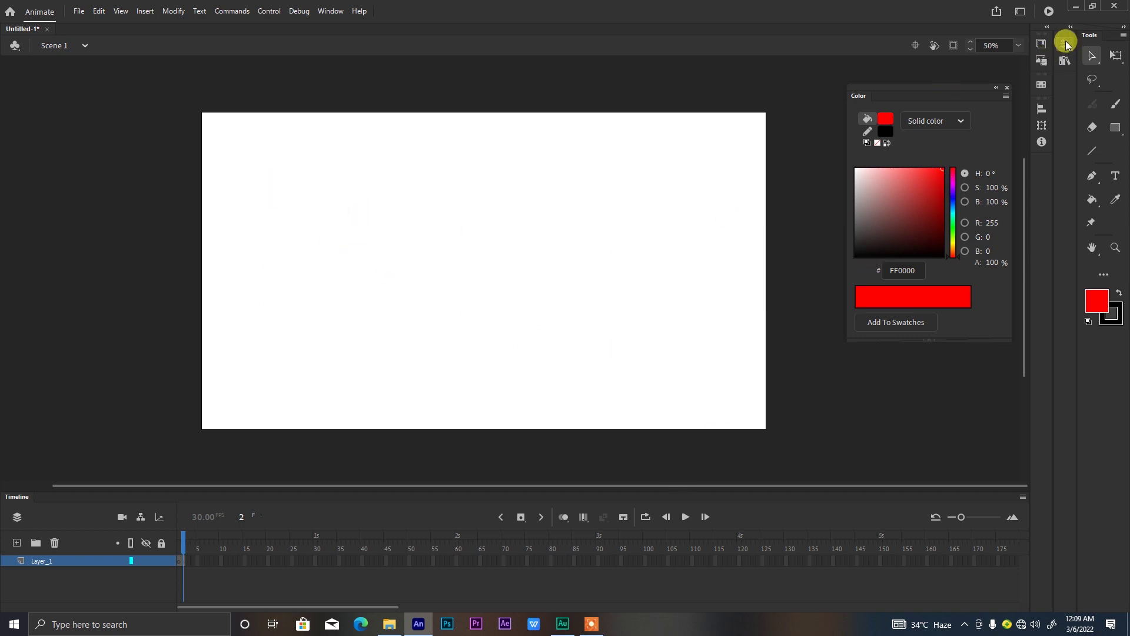
# Step: Change the stage background colour to grey #666666 in the document properties
pyautogui.click(1068, 60)
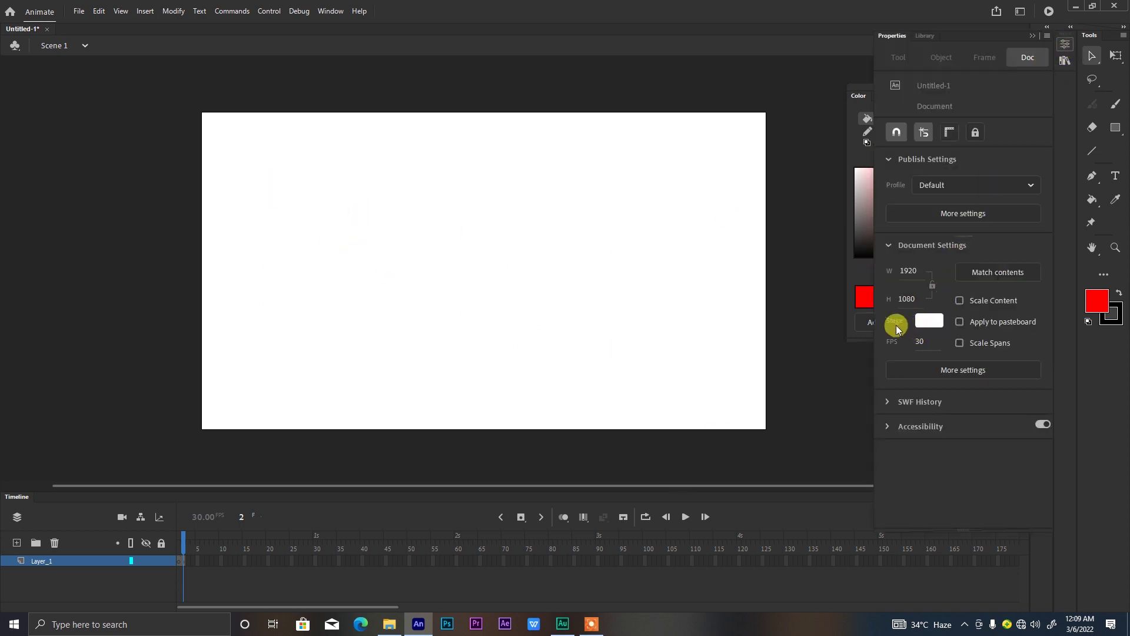
pyautogui.click(930, 320)
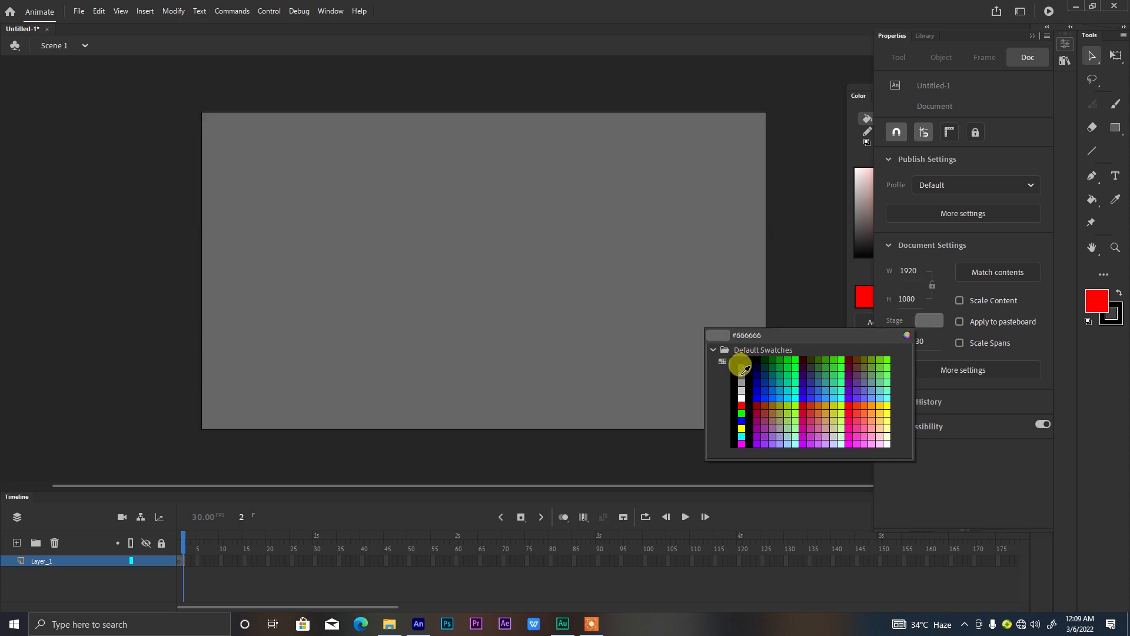
pyautogui.click(741, 366)
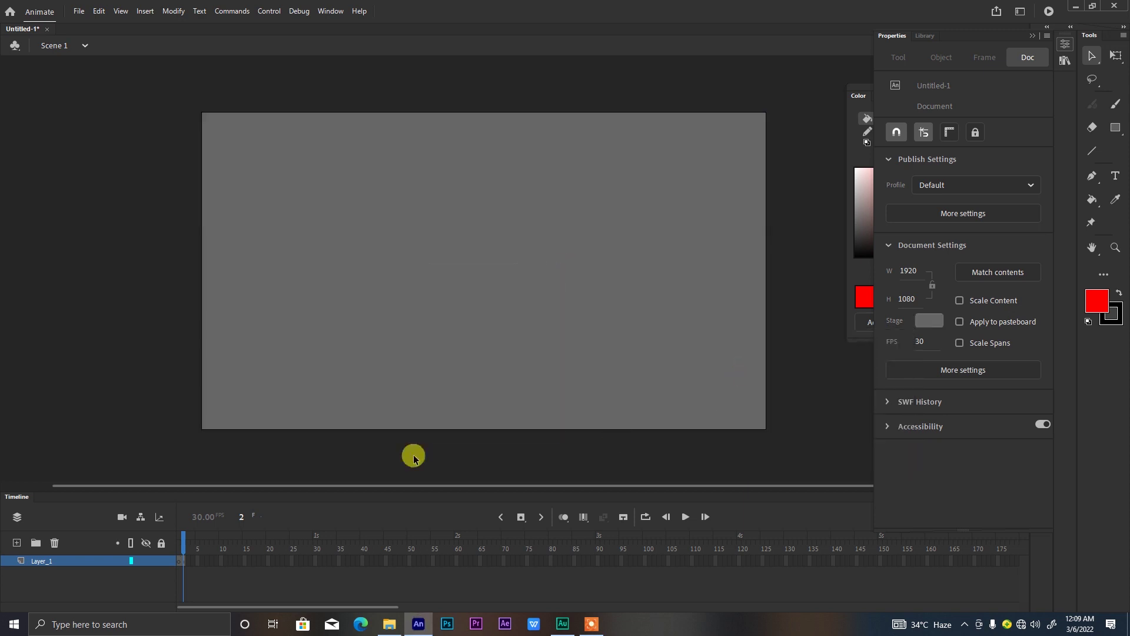
pyautogui.click(1065, 43)
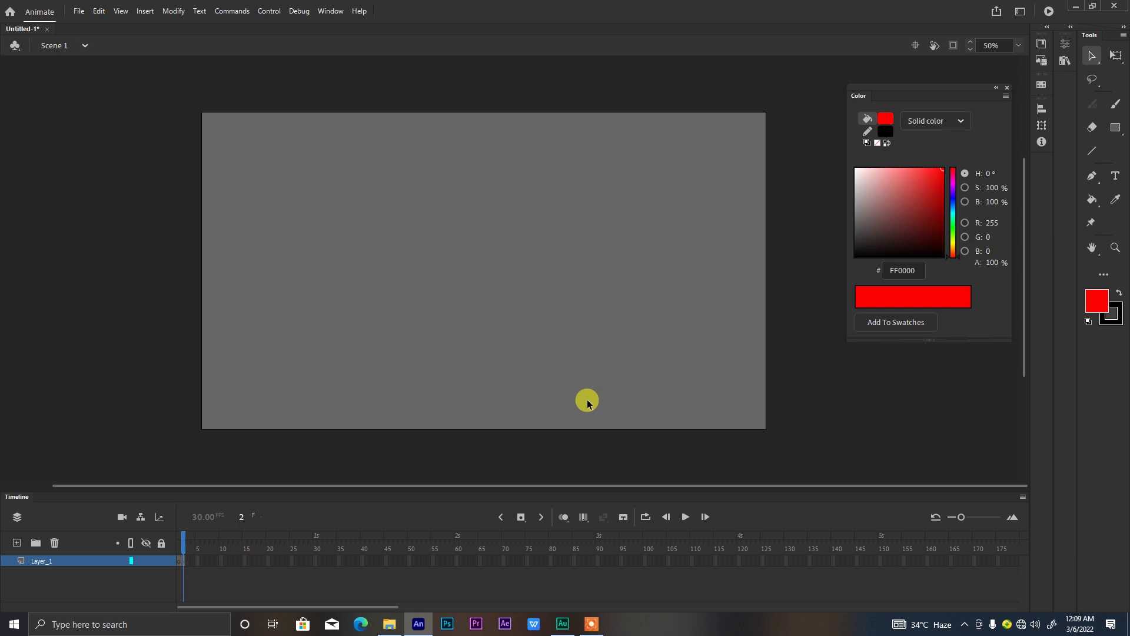
pyautogui.click(1116, 127)
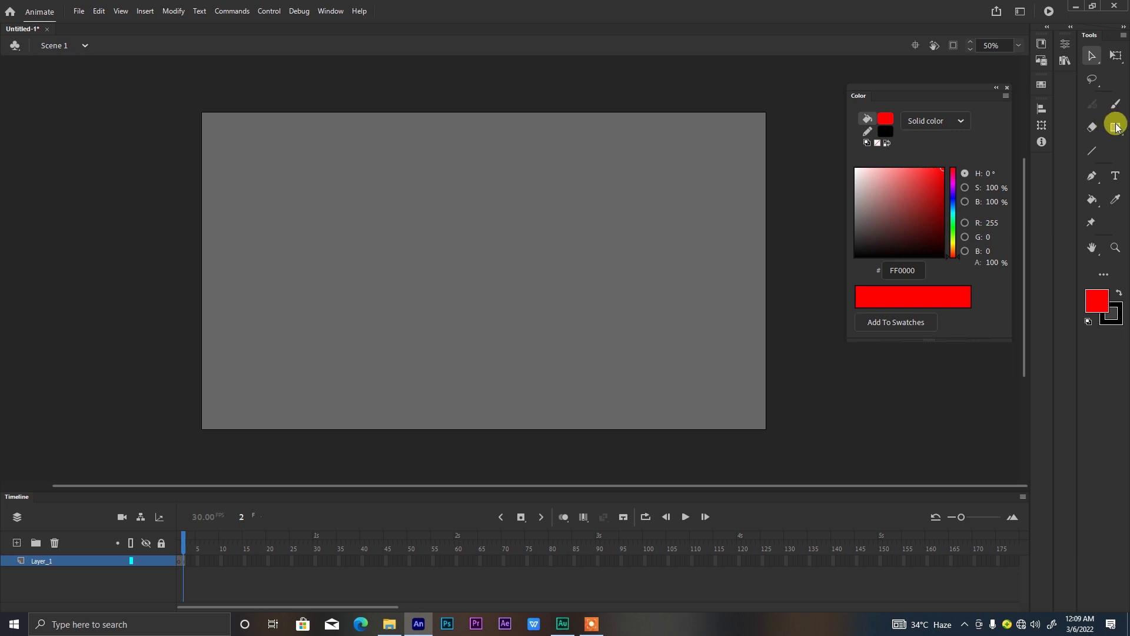
pyautogui.click(897, 198)
pyautogui.moveTo(896, 197); pyautogui.dragTo(901, 202)
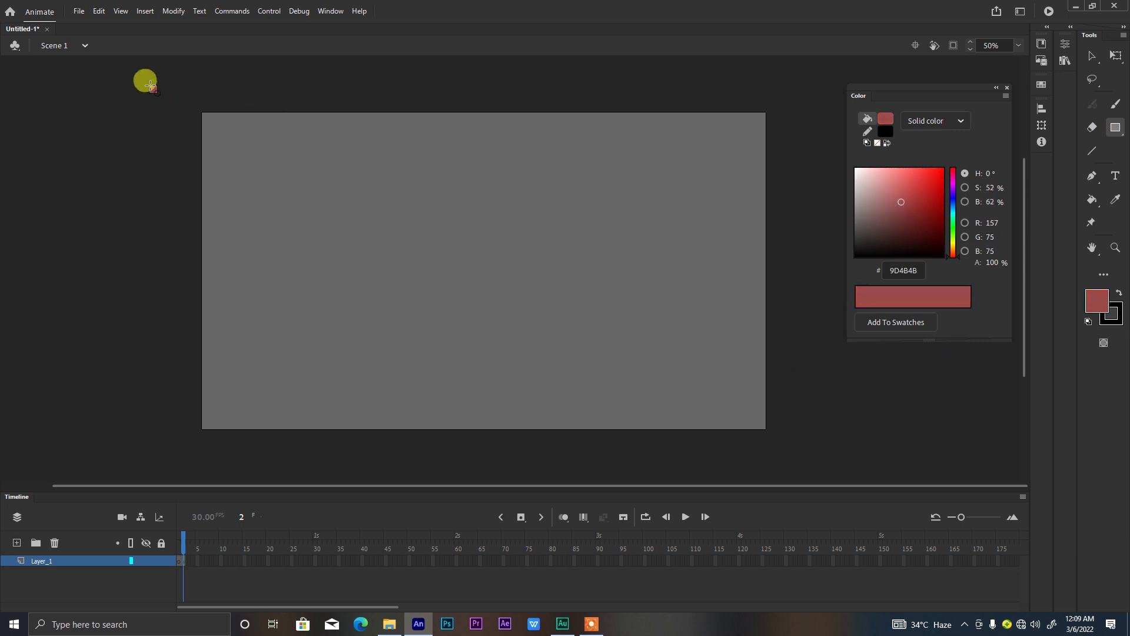
pyautogui.moveTo(149, 85)
pyautogui.mouseDown()
pyautogui.moveTo(569, 235)
pyautogui.moveTo(691, 294)
pyautogui.moveTo(782, 457)
pyautogui.moveTo(803, 458)
pyautogui.mouseUp()
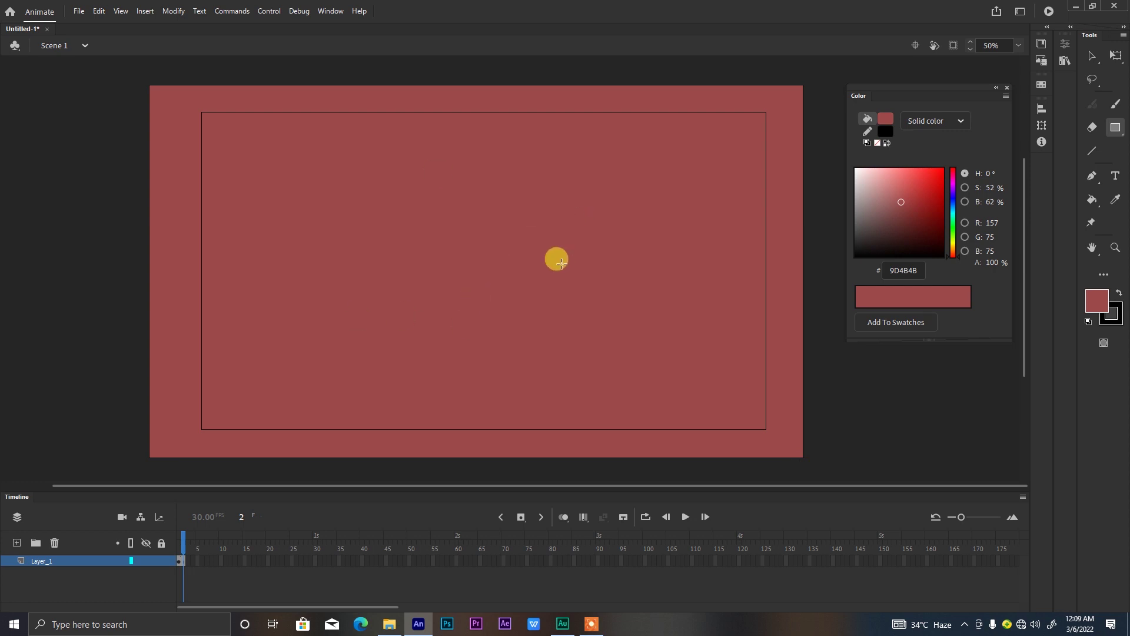
pyautogui.click(1092, 55)
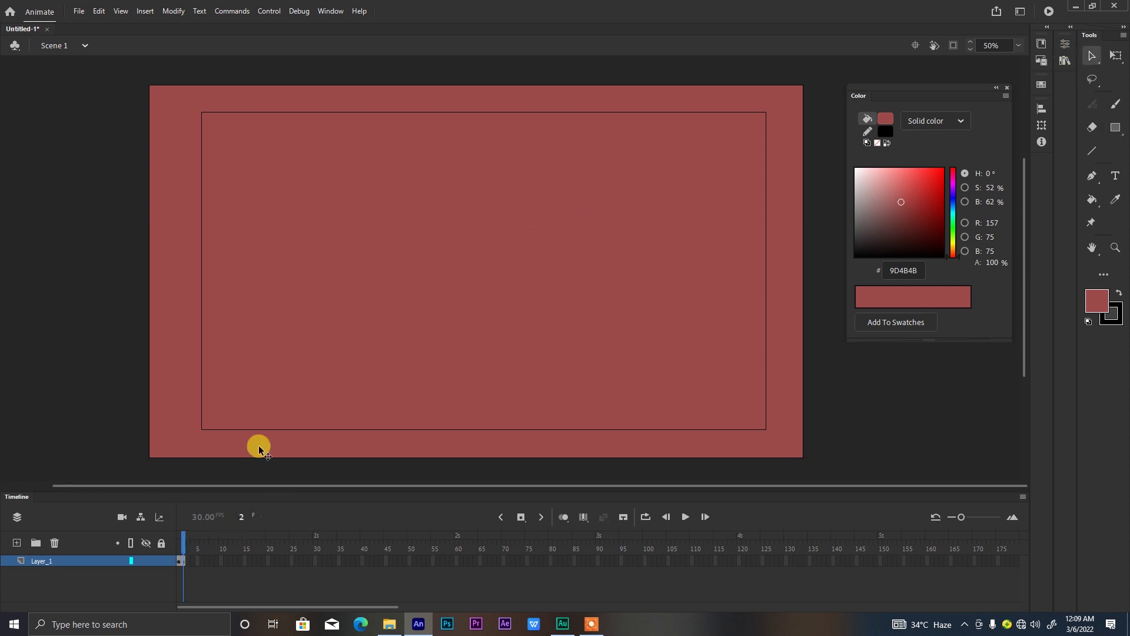
pyautogui.click(272, 306)
pyautogui.press('Delete')
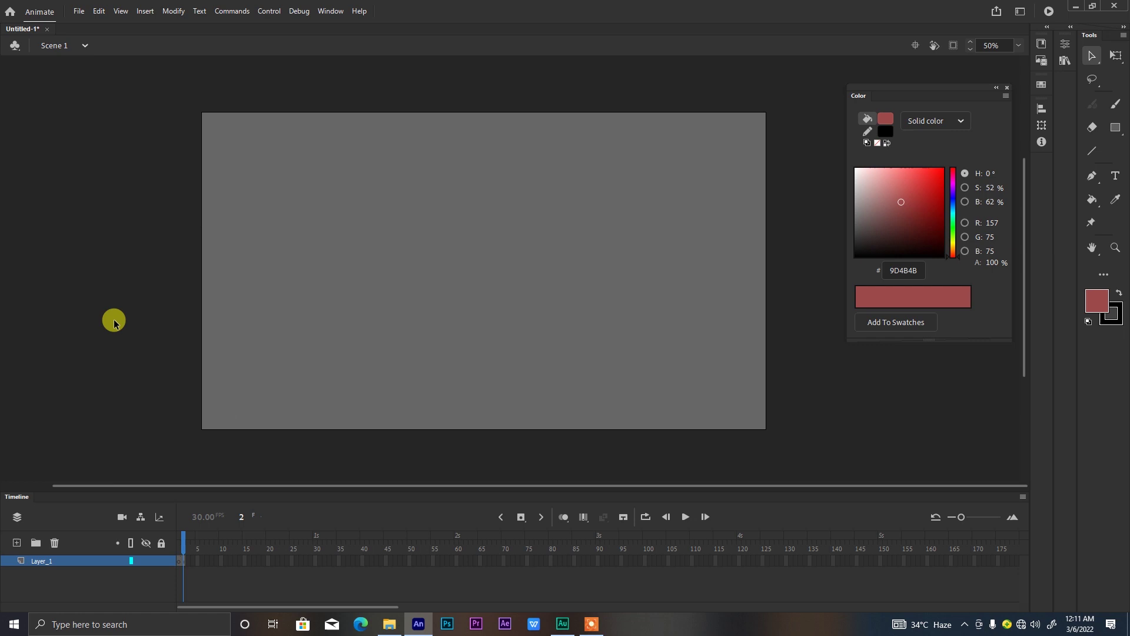
# Step: Show the Color panel from the Window menu beside the grey stage
pyautogui.click(331, 12)
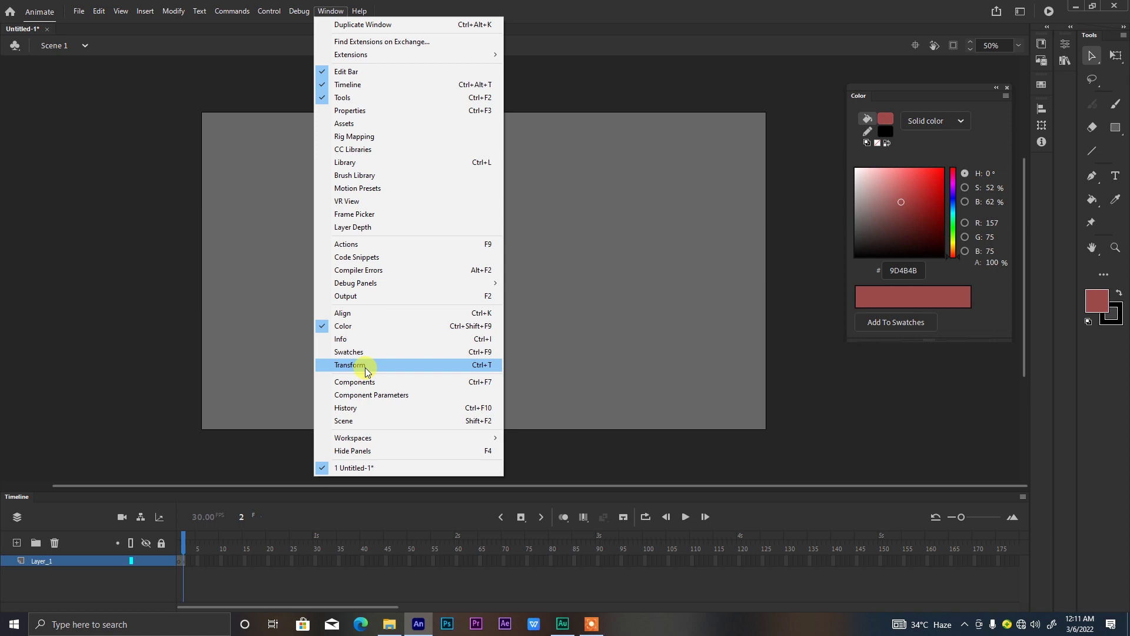
pyautogui.click(365, 368)
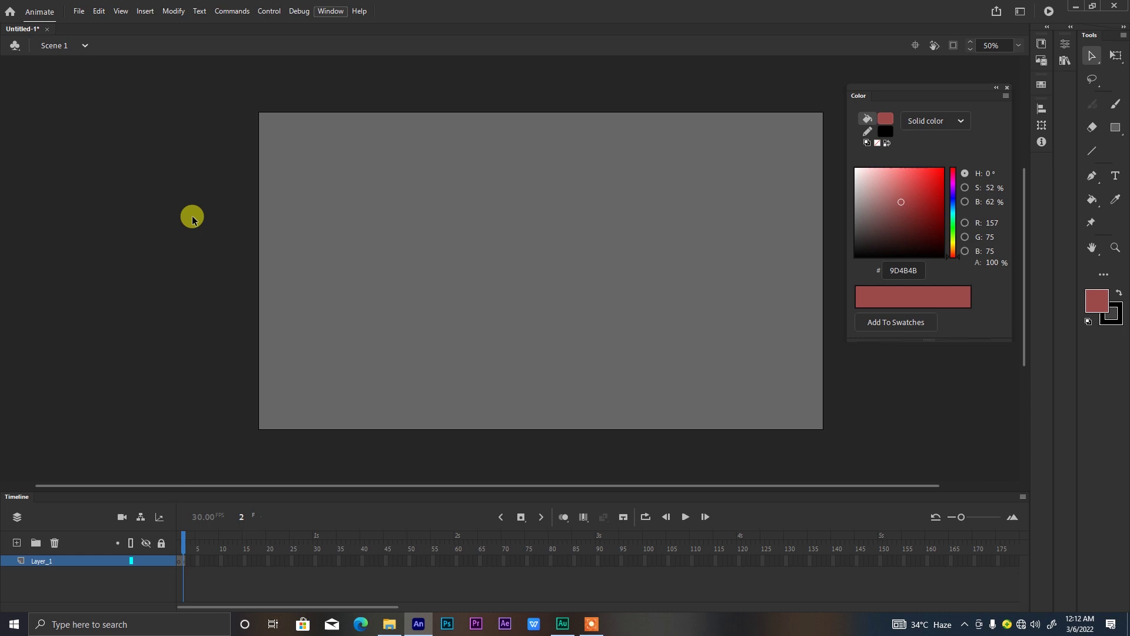
# Step: Save the current panel layout as a new workspace named My_new_workspace
pyautogui.click(1020, 14)
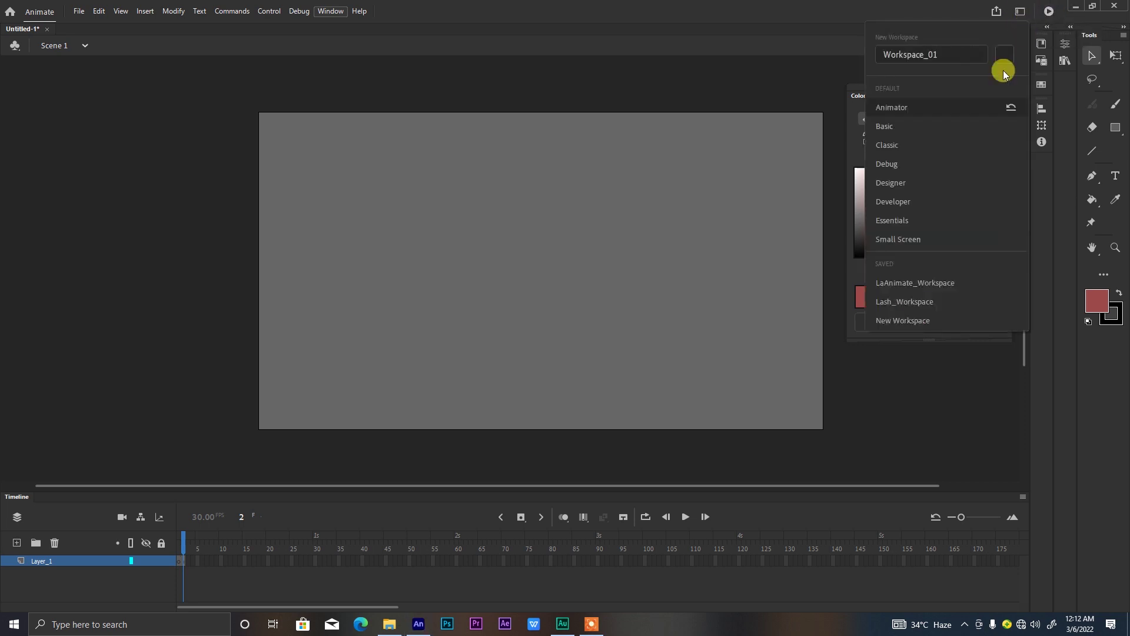
pyautogui.click(946, 53)
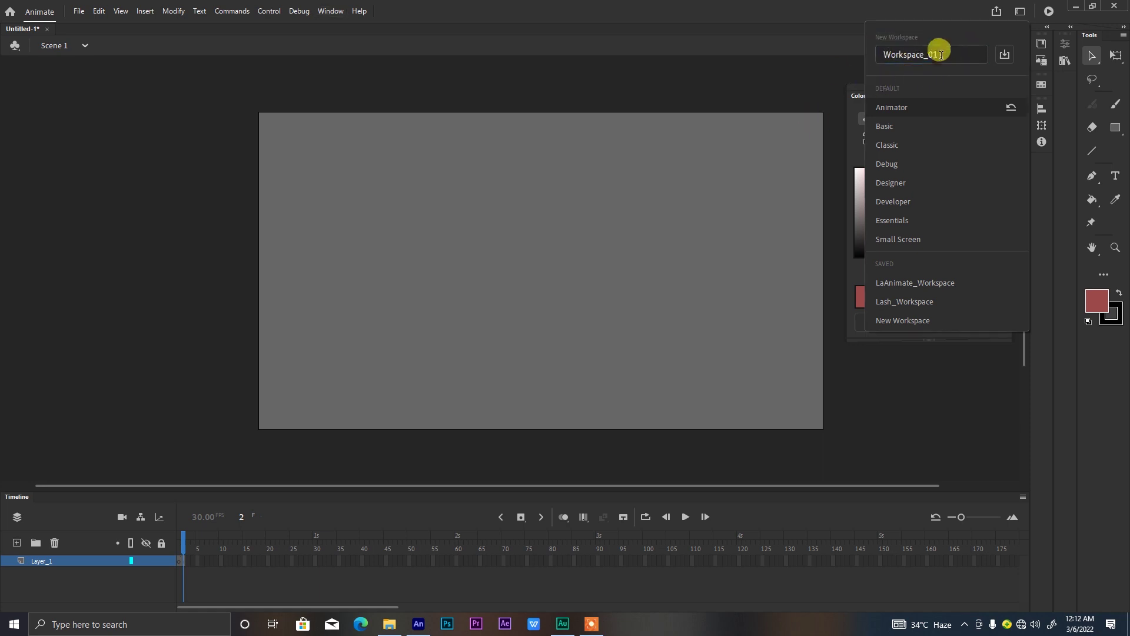
pyautogui.click(941, 54)
pyautogui.hotkey('ctrl', 'a')
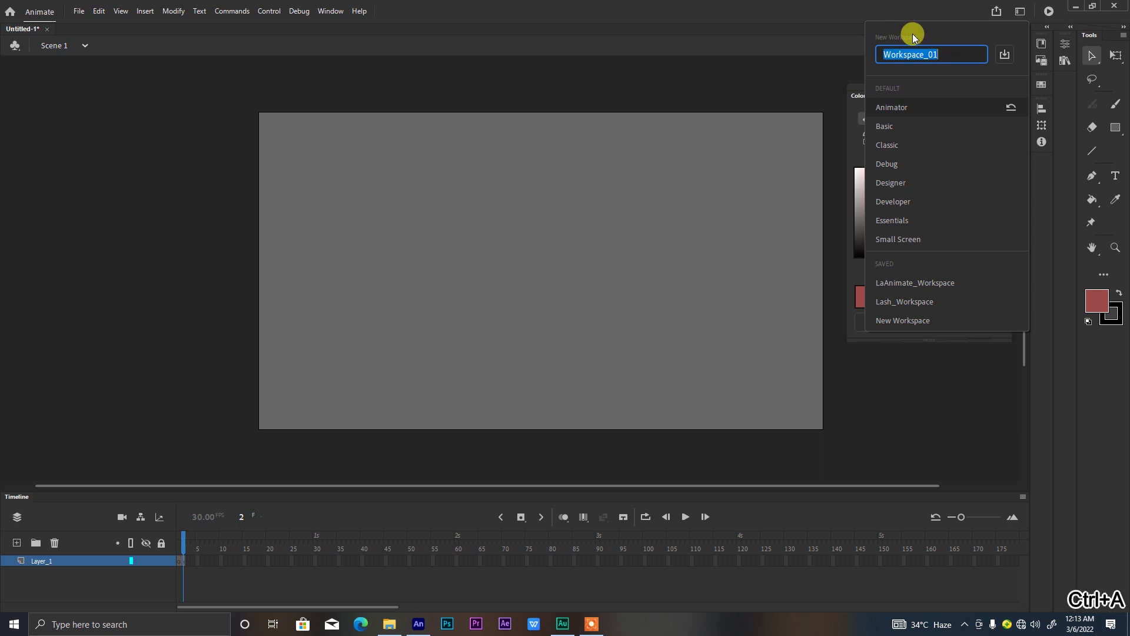
pyautogui.write('My_new')
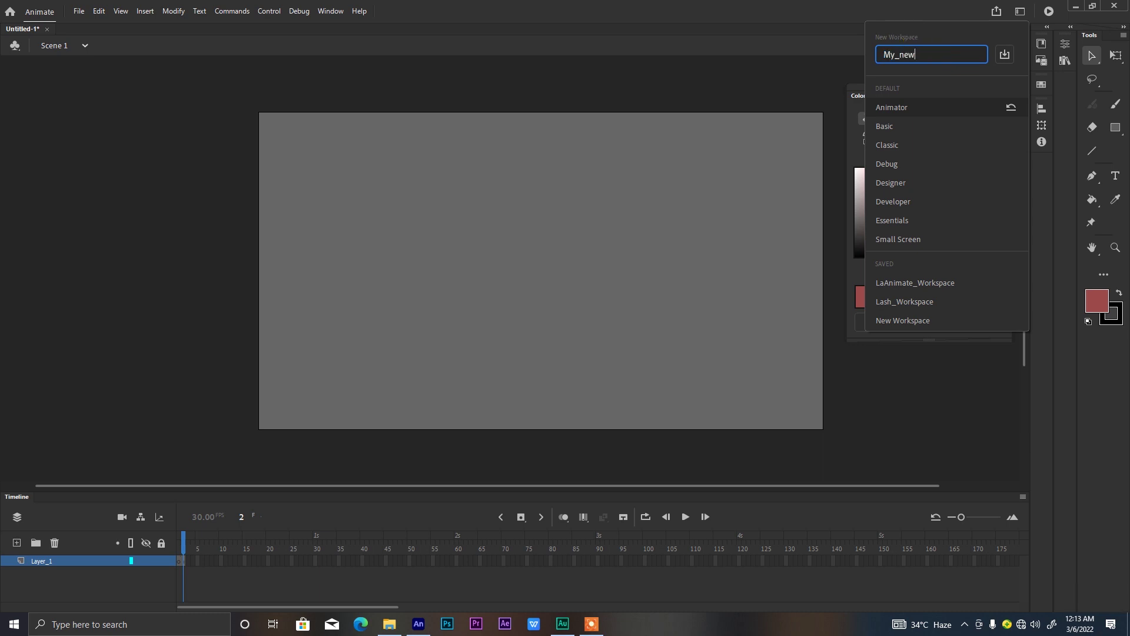
pyautogui.write('_workspace')
pyautogui.press('Return')
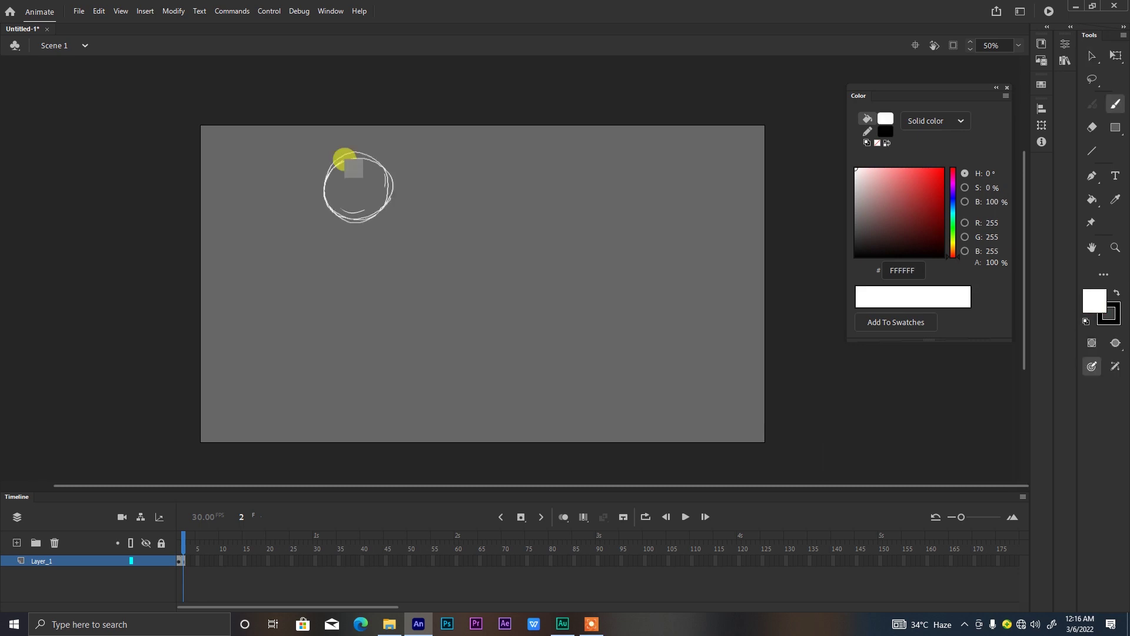
# Step: Sketch the white head and face circles, eyebrow, smile, neck and chest, undoing stray strokes
pyautogui.moveTo(346, 167)
pyautogui.mouseDown()
pyautogui.moveTo(340, 216)
pyautogui.moveTo(327, 215)
pyautogui.moveTo(386, 186)
pyautogui.moveTo(402, 211)
pyautogui.moveTo(400, 248)
pyautogui.moveTo(379, 176)
pyautogui.moveTo(353, 172)
pyautogui.moveTo(355, 183)
pyautogui.moveTo(382, 169)
pyautogui.mouseUp()
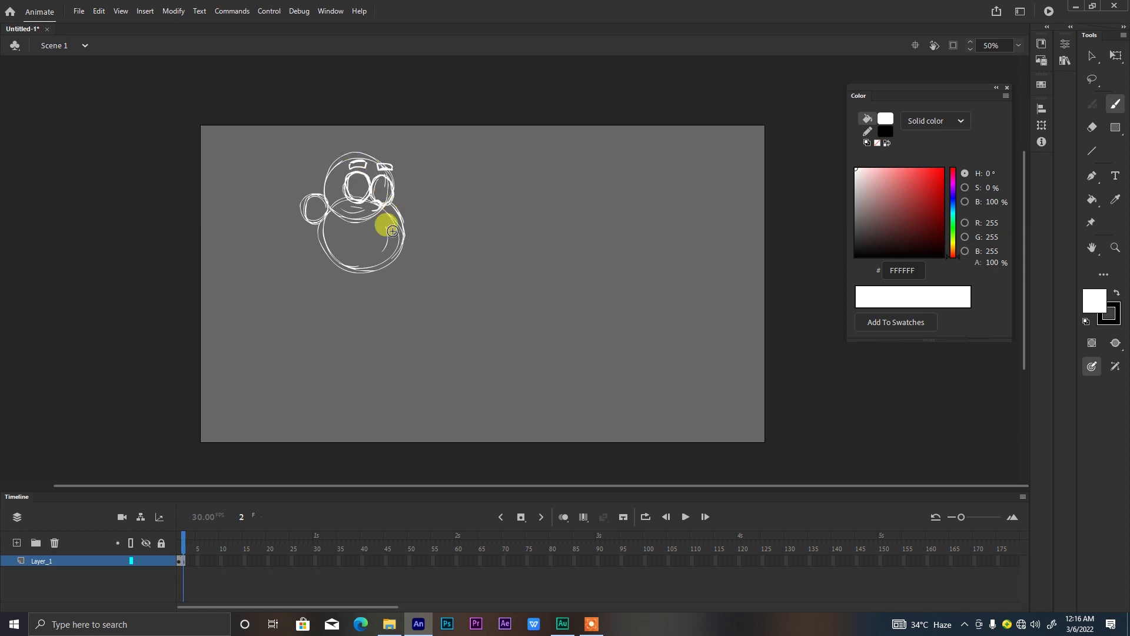
pyautogui.moveTo(384, 230); pyautogui.dragTo(359, 228)
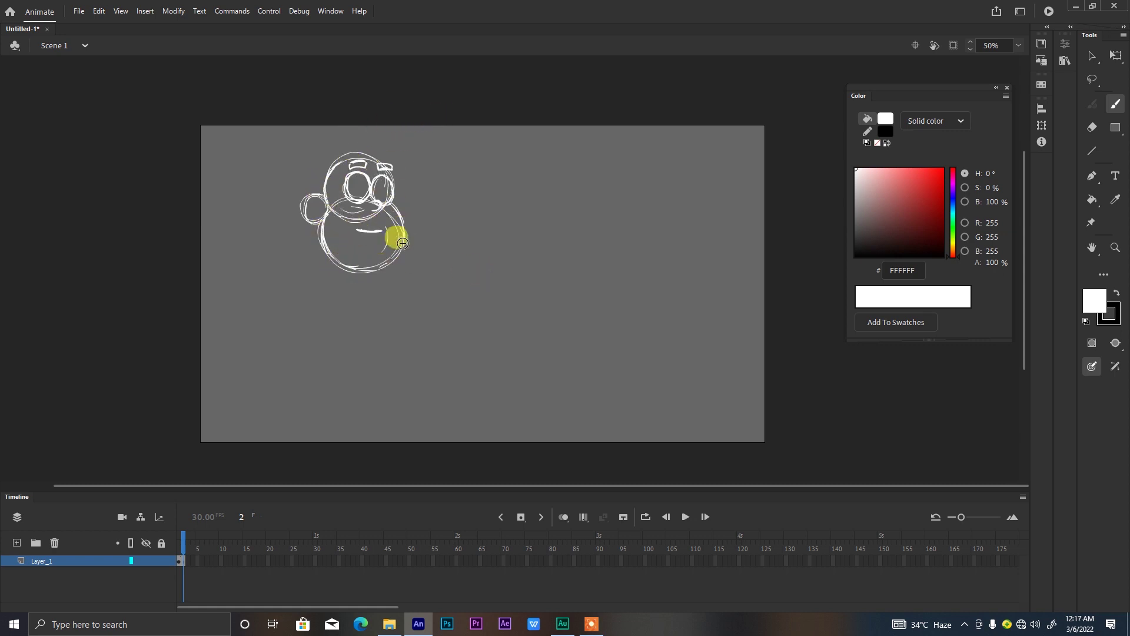
pyautogui.moveTo(380, 271); pyautogui.dragTo(387, 344)
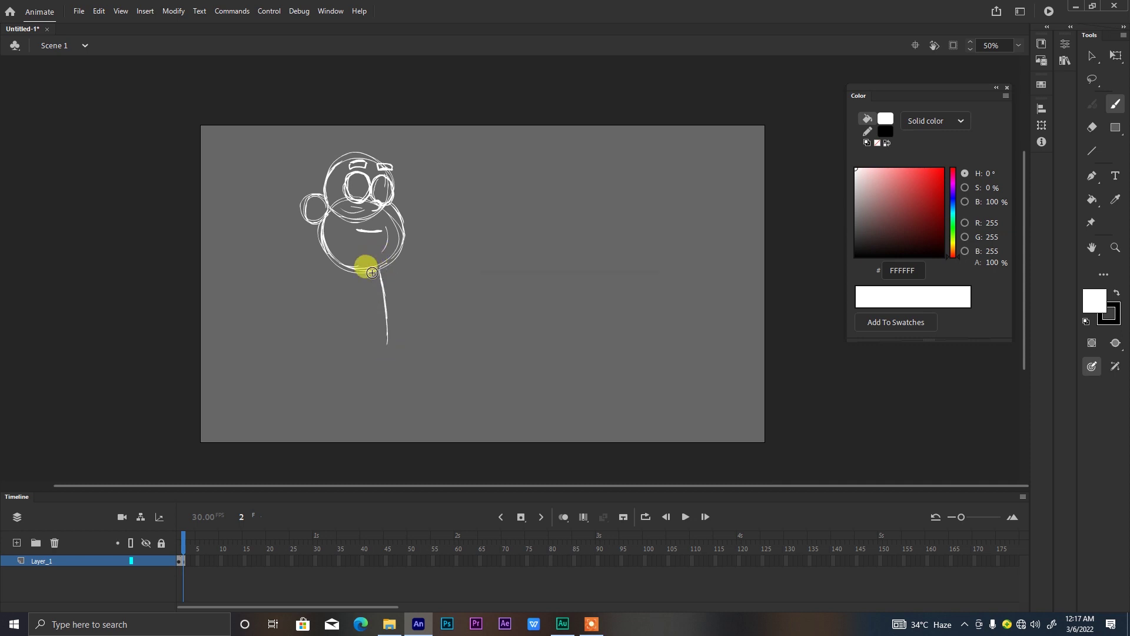
pyautogui.hotkey('ctrl', 'z')
pyautogui.moveTo(364, 273)
pyautogui.mouseDown()
pyautogui.moveTo(346, 270)
pyautogui.moveTo(361, 314)
pyautogui.moveTo(346, 303)
pyautogui.moveTo(377, 338)
pyautogui.mouseUp()
pyautogui.hotkey('ctrl', 'z')
# Step: Draw the torso, legs and foot, erasing the left leg and redrawing it as a thin line
pyautogui.moveTo(339, 277); pyautogui.dragTo(396, 323)
pyautogui.moveTo(346, 355)
pyautogui.mouseDown()
pyautogui.moveTo(353, 295)
pyautogui.moveTo(399, 341)
pyautogui.moveTo(405, 418)
pyautogui.moveTo(386, 351)
pyautogui.moveTo(393, 424)
pyautogui.moveTo(451, 431)
pyautogui.mouseUp()
pyautogui.hotkey('ctrl', 'z')
pyautogui.moveTo(383, 424)
pyautogui.mouseDown()
pyautogui.moveTo(406, 419)
pyautogui.moveTo(446, 420)
pyautogui.moveTo(412, 419)
pyautogui.mouseUp()
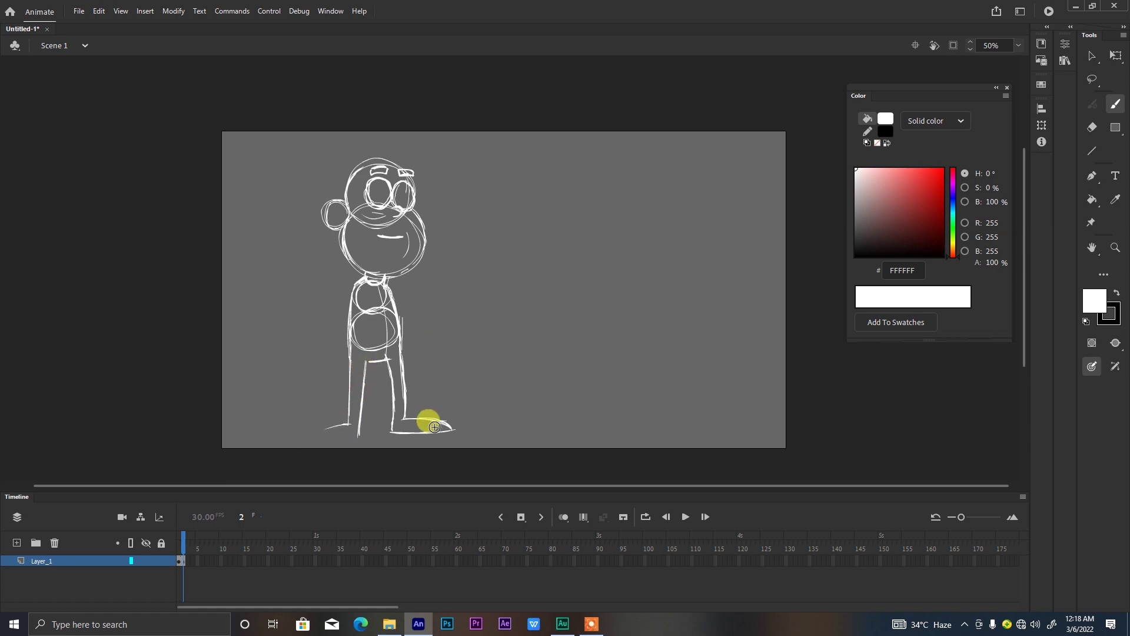
pyautogui.press('e')
pyautogui.moveTo(353, 424); pyautogui.dragTo(327, 428)
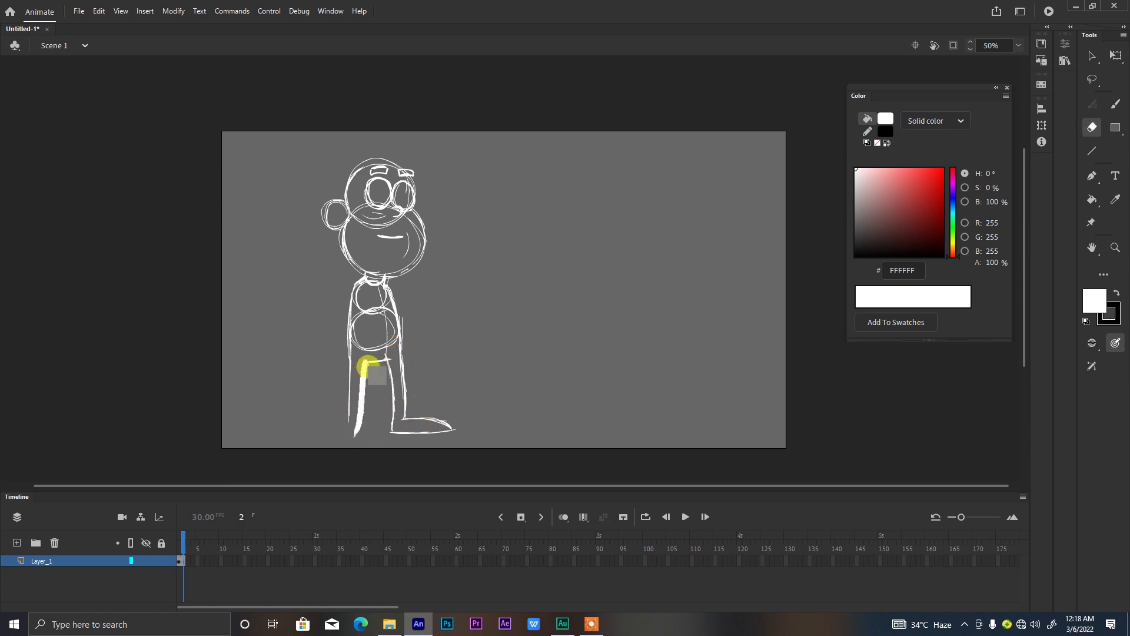
pyautogui.moveTo(377, 375); pyautogui.dragTo(366, 365)
pyautogui.press('b')
pyautogui.moveTo(351, 360); pyautogui.dragTo(359, 416)
# Step: Brush yellow FFE900 jacket sleeves and hands at 100% zoom
pyautogui.press('e')
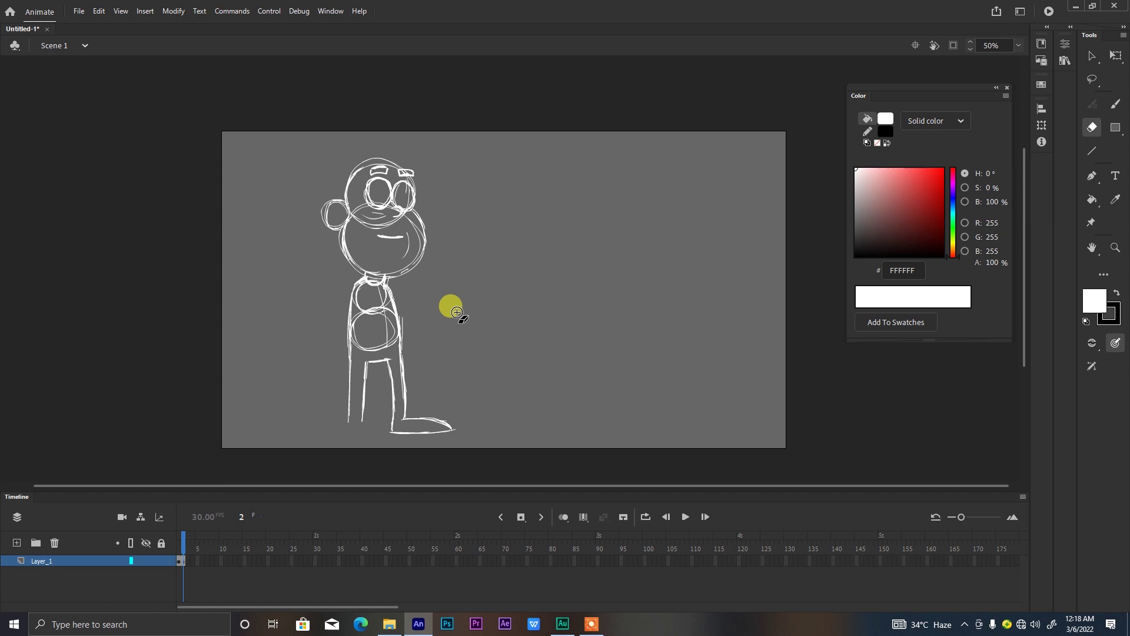
pyautogui.press('b')
pyautogui.click(952, 243)
pyautogui.click(943, 170)
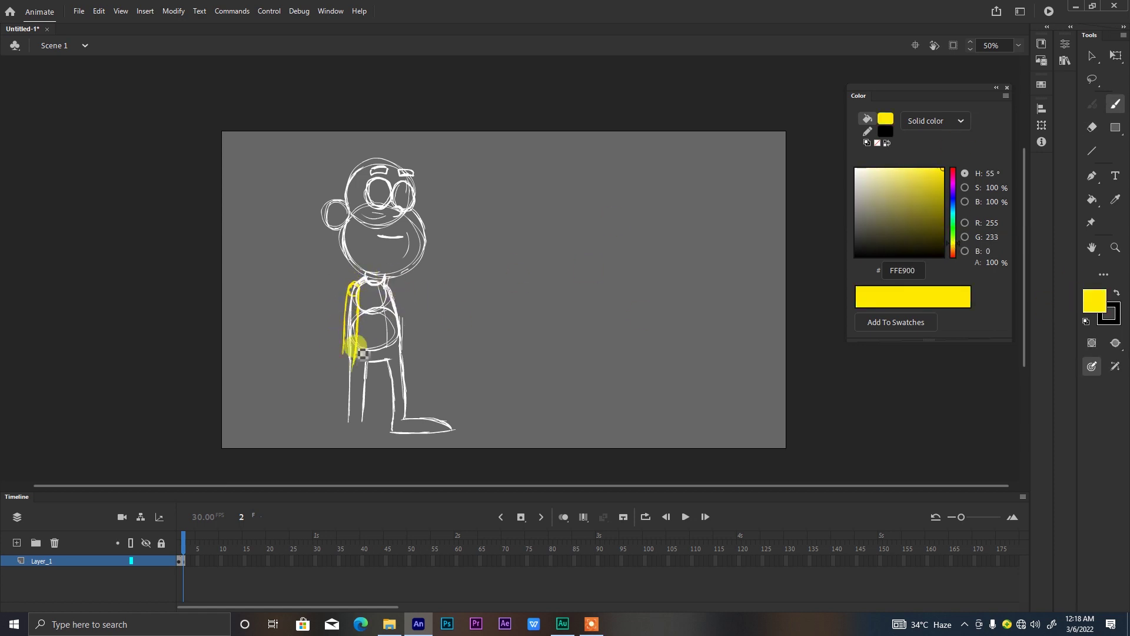
pyautogui.hotkey('ctrl', '=')
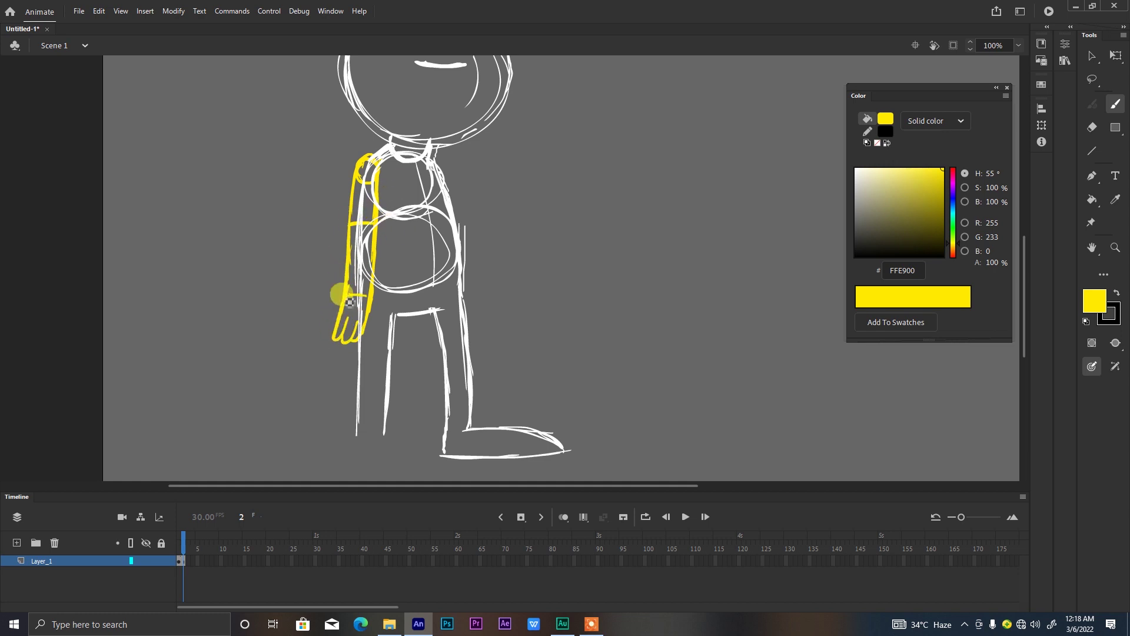
pyautogui.scroll(3, 454, 259)
pyautogui.hscroll(3, 545, 366)
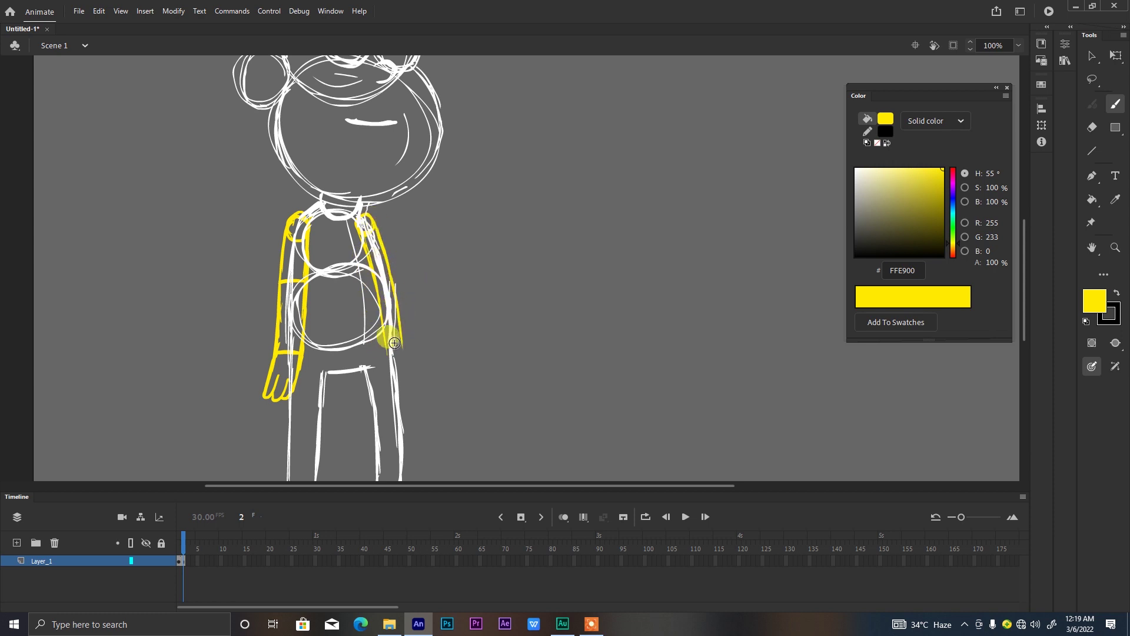
pyautogui.hotkey('ctrl', 'z')
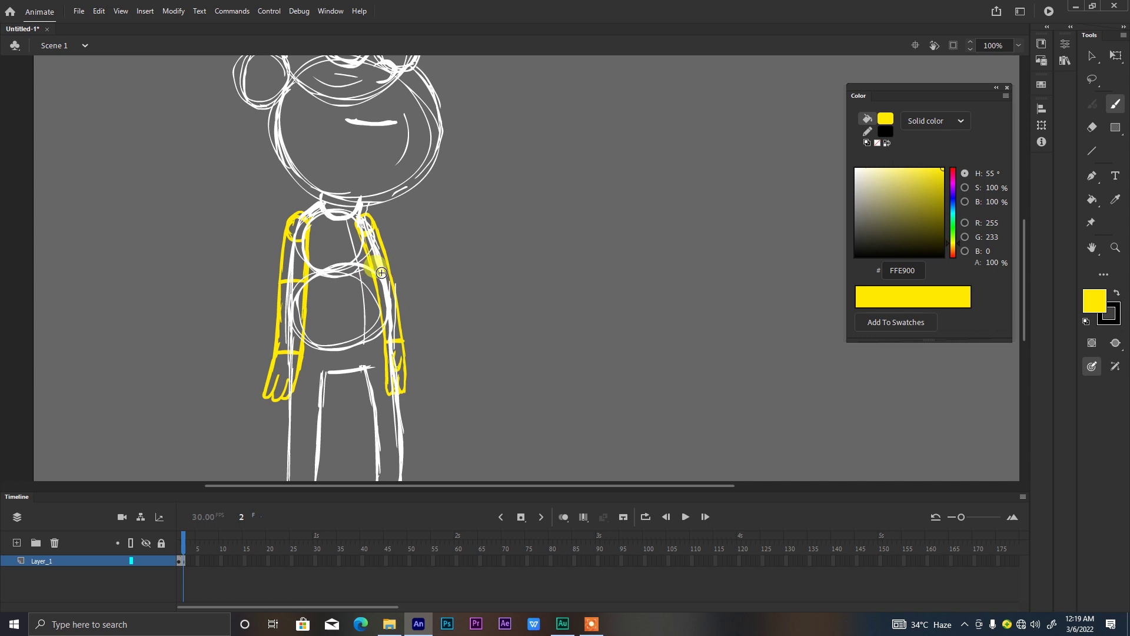
pyautogui.scroll(-2, 412, 271)
pyautogui.scroll(-2, 480, 295)
pyautogui.scroll(2, 479, 295)
# Step: Switch back to white and draw the shoes, trouser hem and inner trouser-leg lines
pyautogui.click(857, 170)
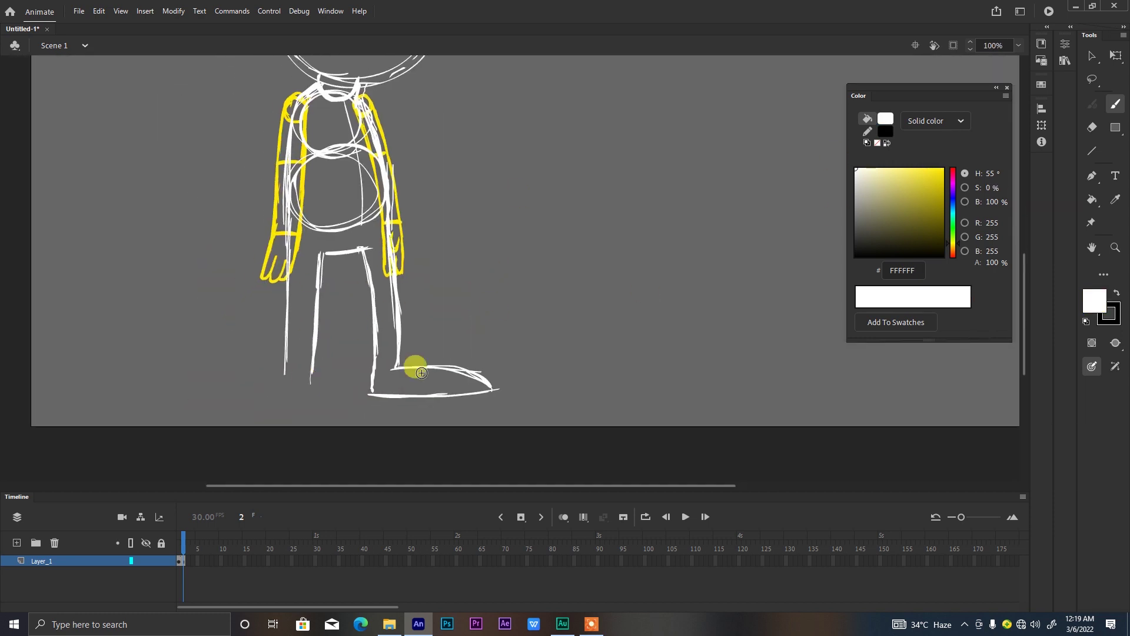
pyautogui.moveTo(311, 380); pyautogui.dragTo(393, 405)
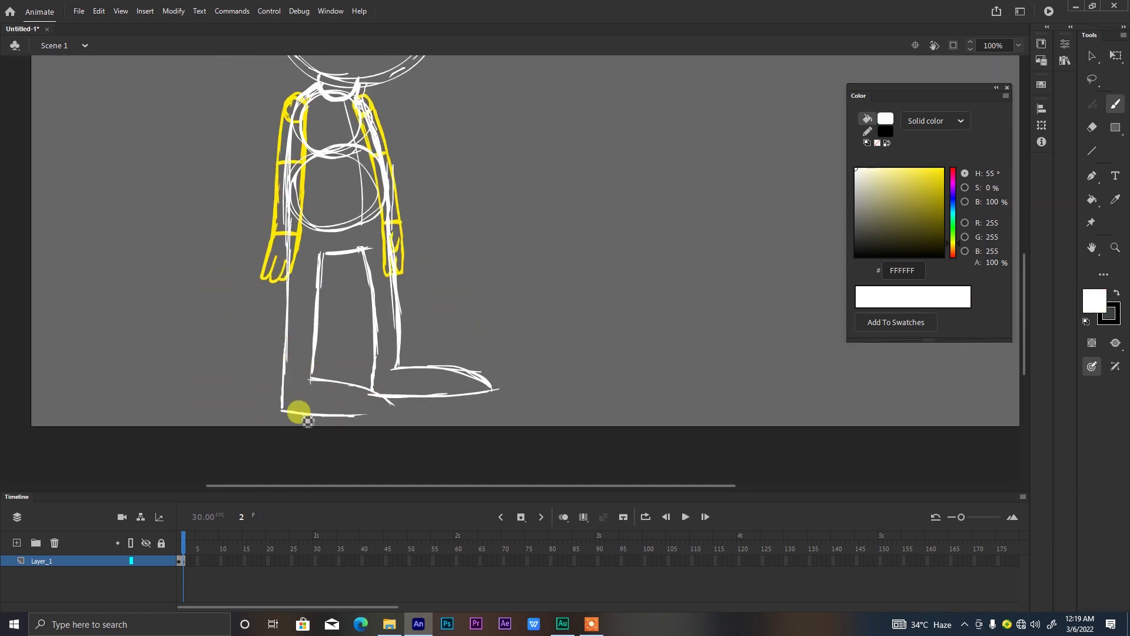
pyautogui.moveTo(307, 421); pyautogui.dragTo(402, 407)
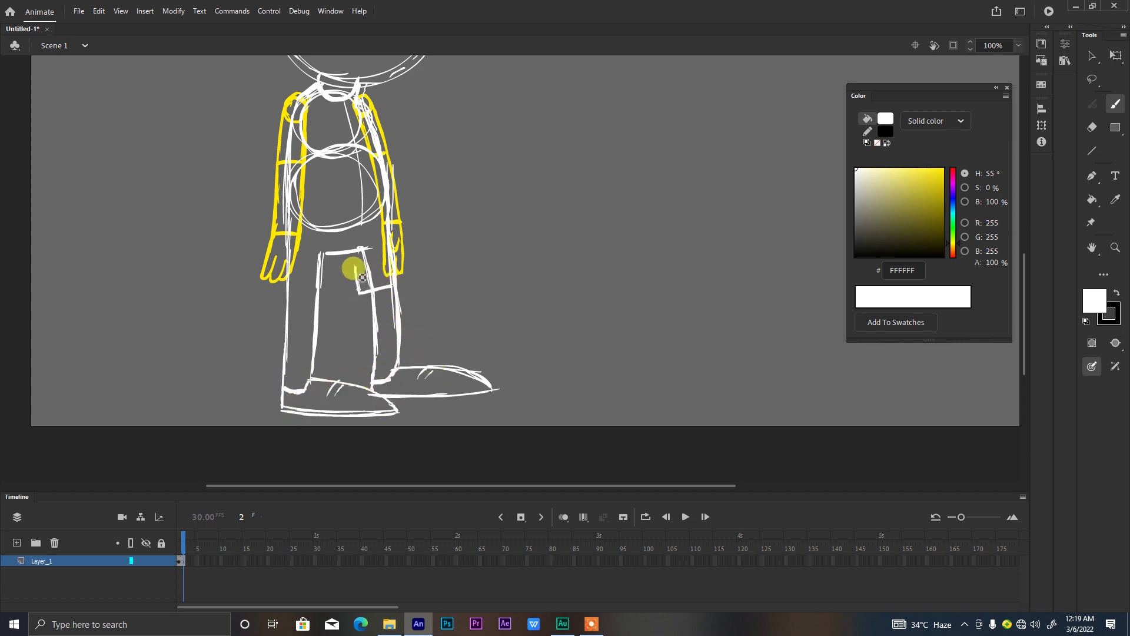
pyautogui.hotkey('ctrl', 'z')
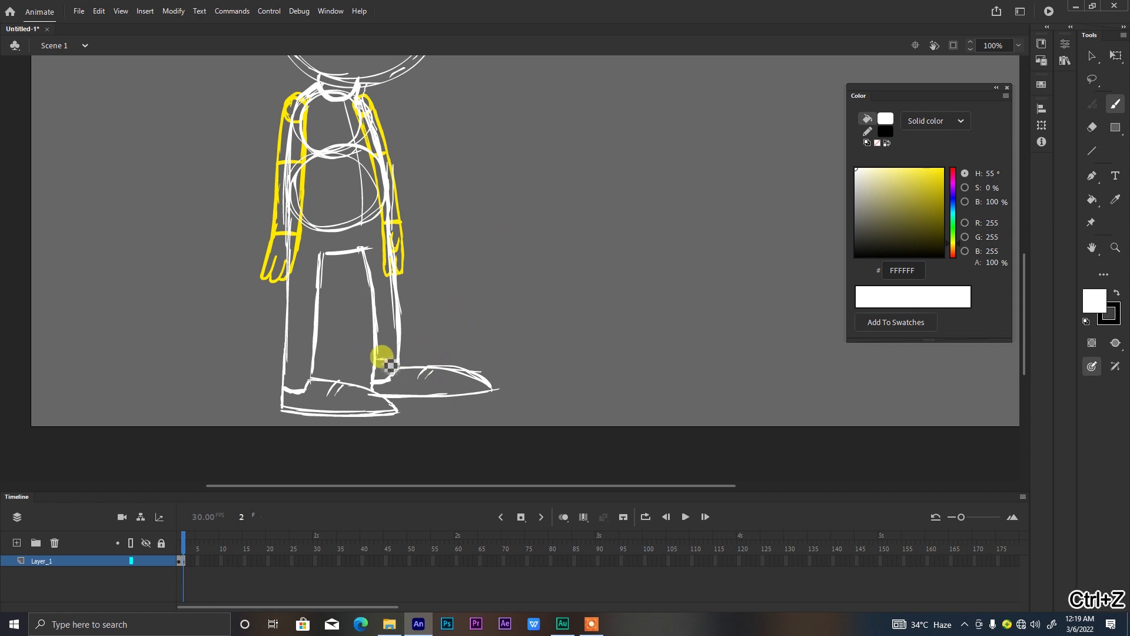
pyautogui.moveTo(369, 361); pyautogui.dragTo(402, 355)
pyautogui.hotkey('ctrl', 'z')
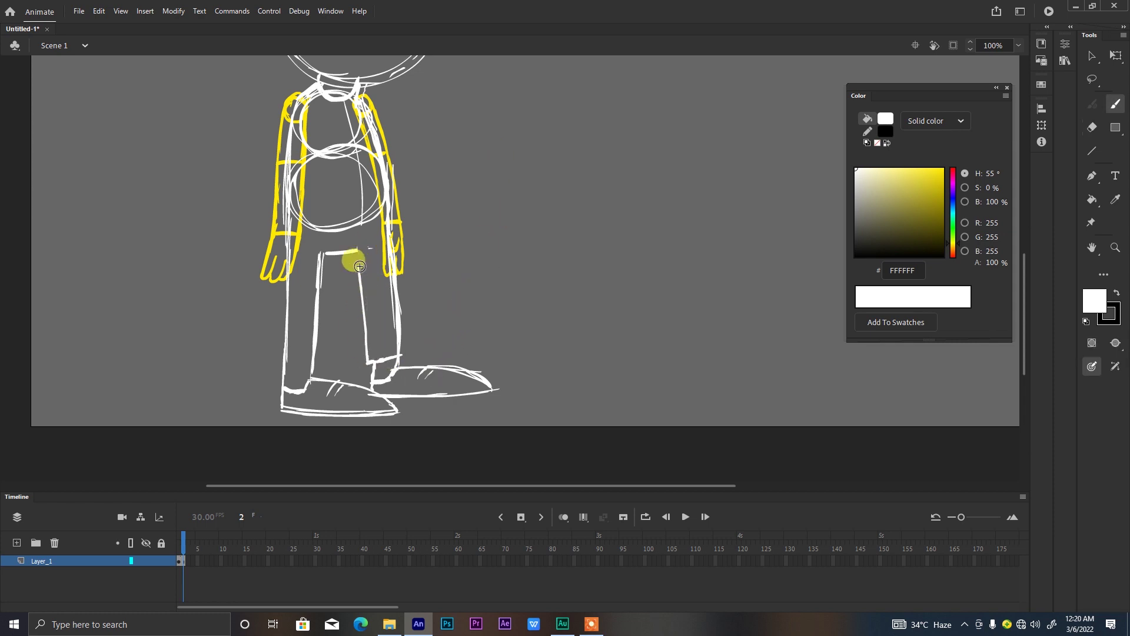
pyautogui.moveTo(330, 282)
pyautogui.mouseDown()
pyautogui.moveTo(332, 350)
pyautogui.moveTo(327, 261)
pyautogui.mouseUp()
# Step: Erase the stray construction lines across the torso
pyautogui.press('e')
pyautogui.press('b')
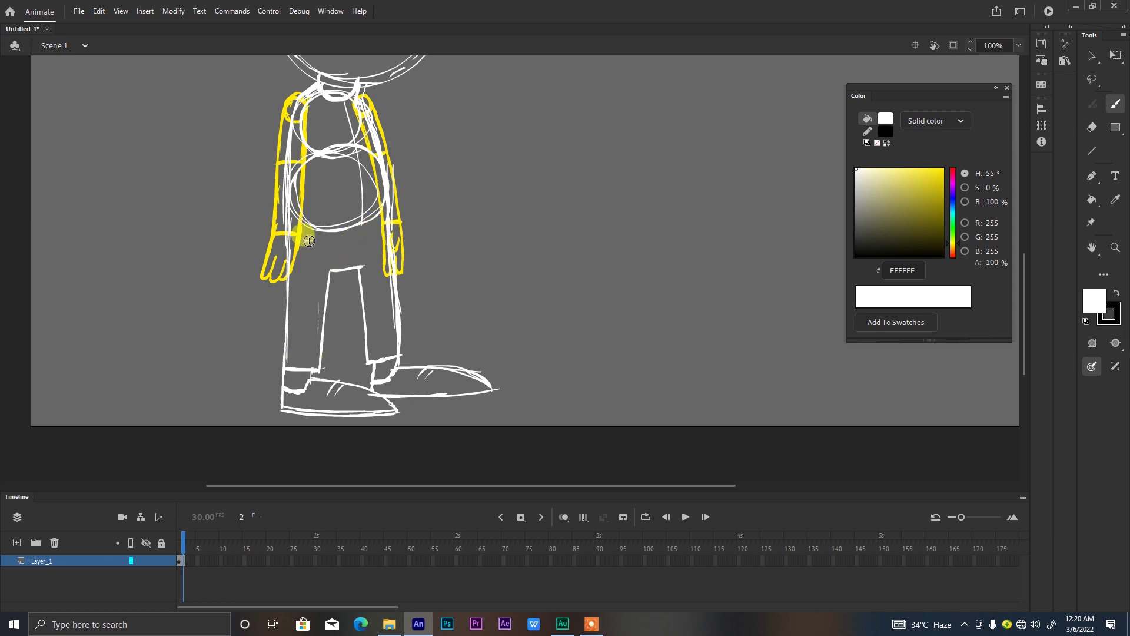
pyautogui.scroll(3, 383, 244)
pyautogui.press('e')
pyautogui.moveTo(349, 210)
pyautogui.mouseDown()
pyautogui.moveTo(354, 195)
pyautogui.moveTo(350, 210)
pyautogui.moveTo(340, 200)
pyautogui.mouseUp()
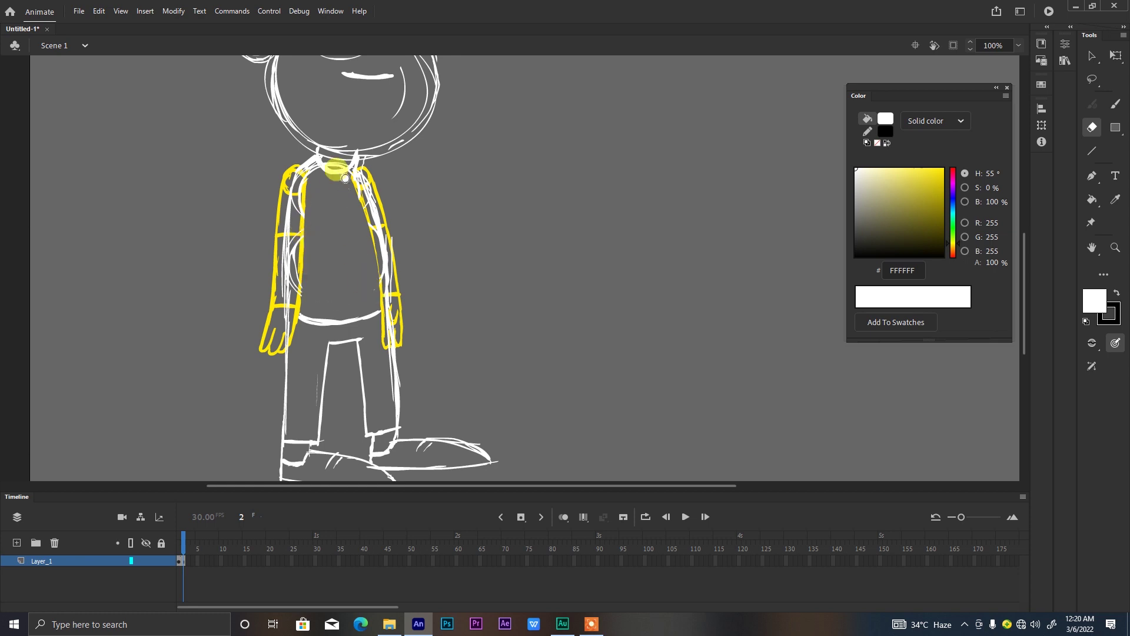
pyautogui.press('b')
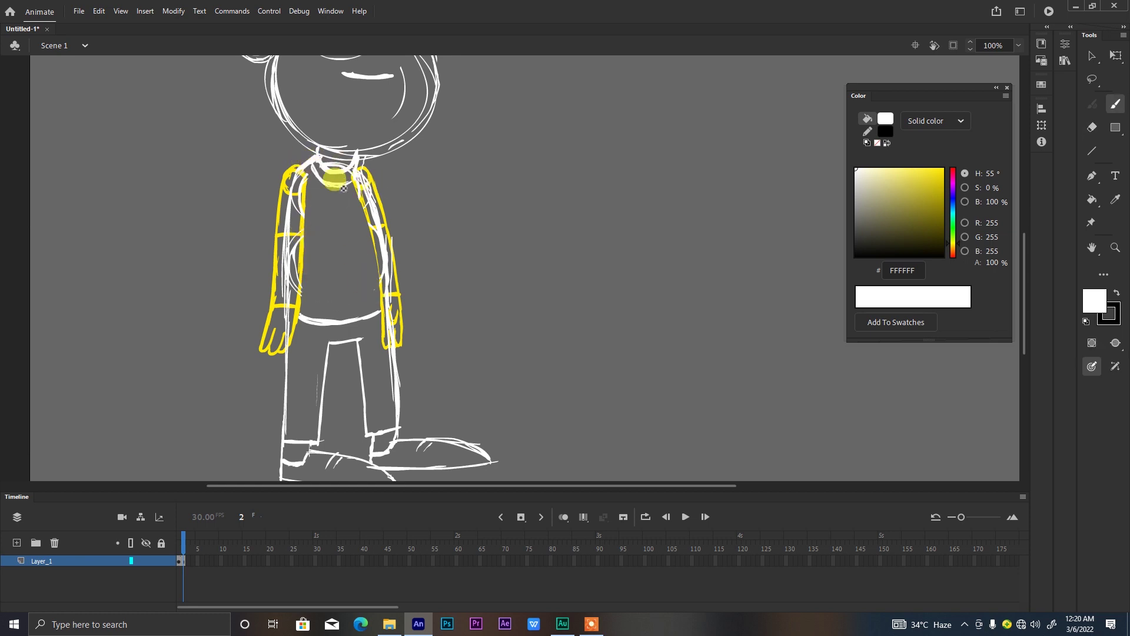
pyautogui.scroll(9, 344, 189)
pyautogui.hscroll(-3, 344, 189)
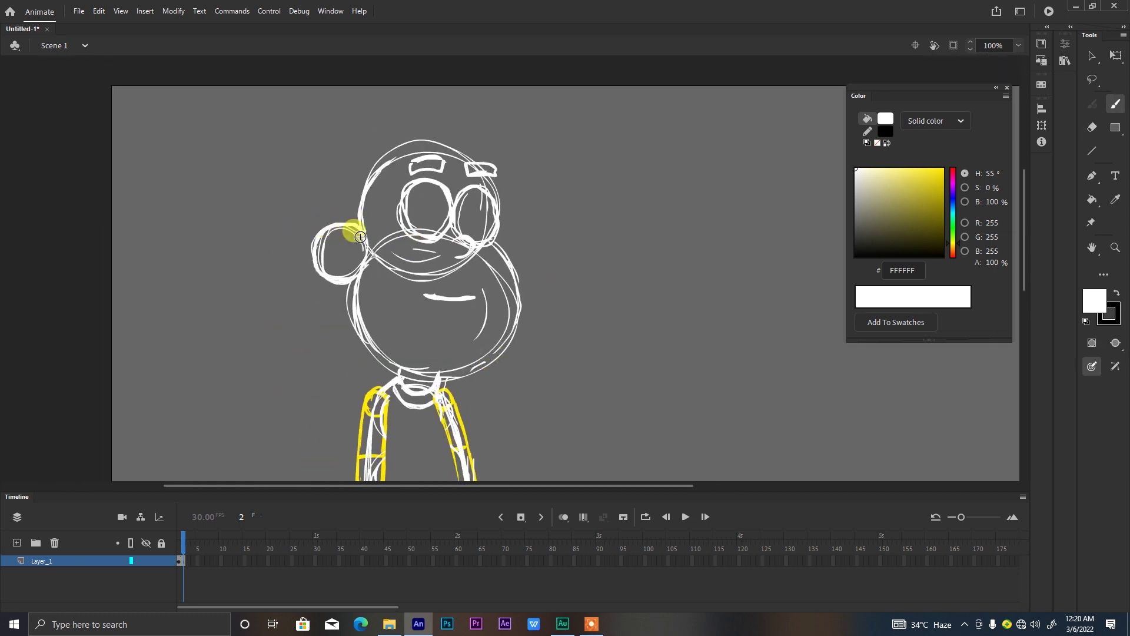
# Step: Erase the cheek and inner muzzle lines and add a pupil dot in the right eye
pyautogui.press('e')
pyautogui.scroll(-3, 342, 252)
pyautogui.hscroll(1, 342, 252)
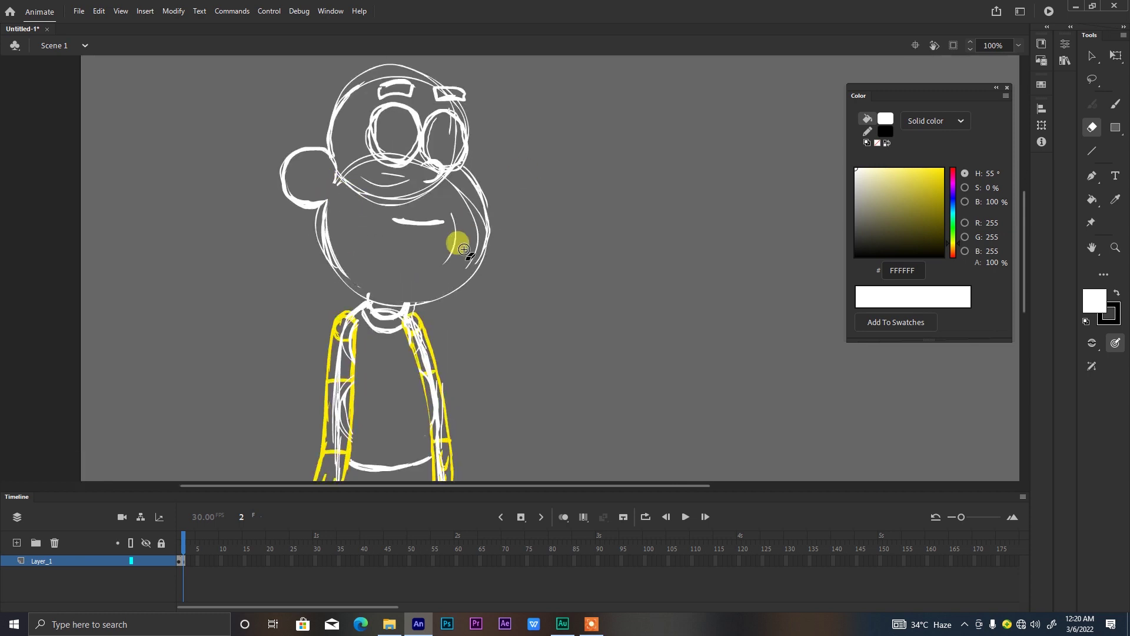
pyautogui.moveTo(464, 249)
pyautogui.mouseDown()
pyautogui.moveTo(445, 177)
pyautogui.moveTo(427, 186)
pyautogui.moveTo(397, 177)
pyautogui.moveTo(404, 133)
pyautogui.mouseUp()
pyautogui.press('b')
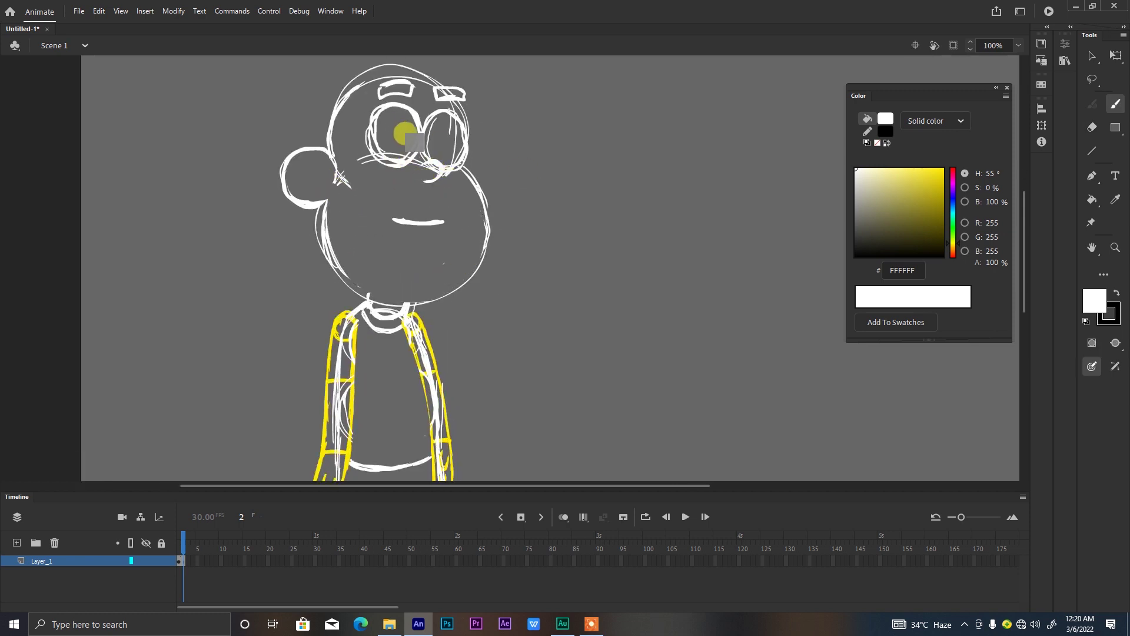
pyautogui.click(452, 136)
pyautogui.press('e')
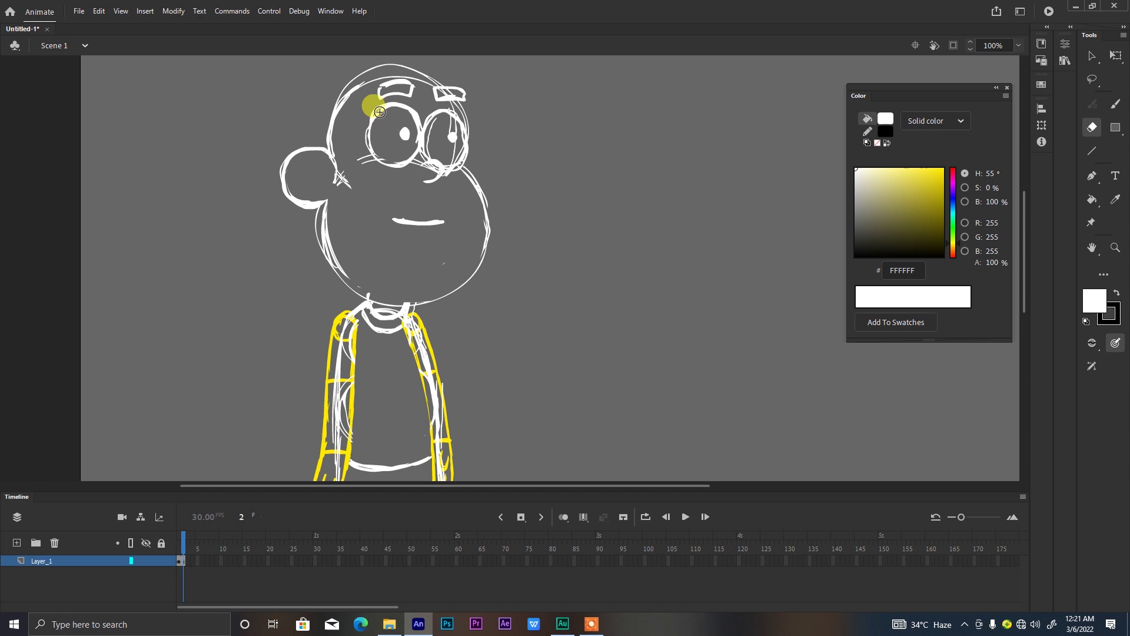
pyautogui.press('b')
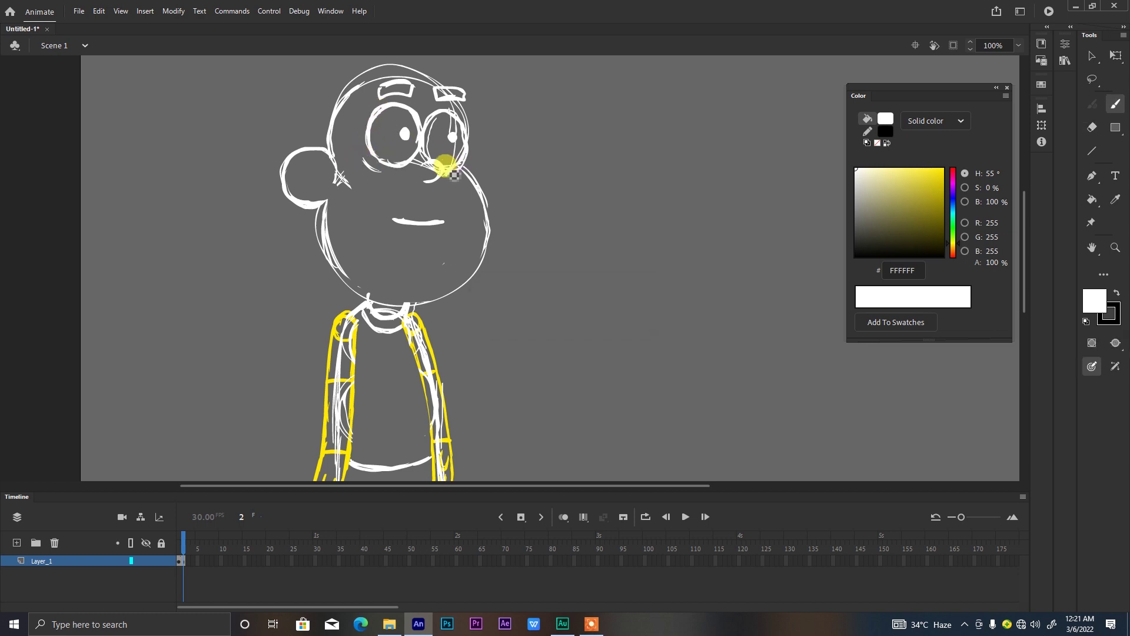
# Step: Draw white hair along the top of the head and down past the ear
pyautogui.moveTo(336, 177); pyautogui.dragTo(365, 280)
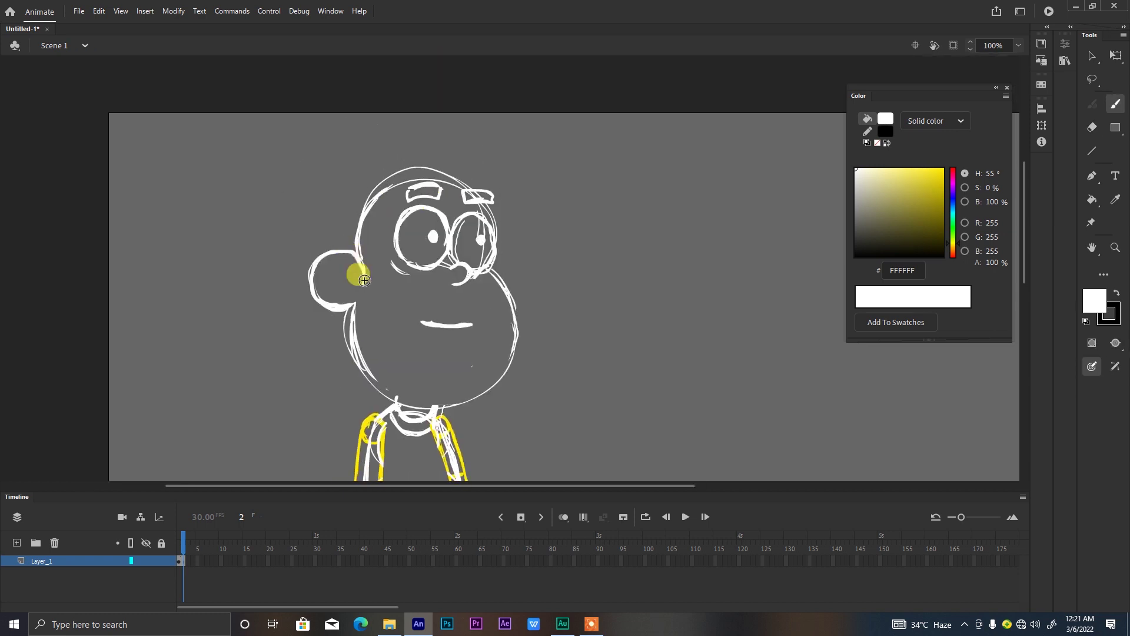
pyautogui.moveTo(439, 162)
pyautogui.mouseDown()
pyautogui.moveTo(360, 177)
pyautogui.moveTo(368, 159)
pyautogui.moveTo(306, 188)
pyautogui.mouseUp()
pyautogui.hotkey('ctrl', 'z')
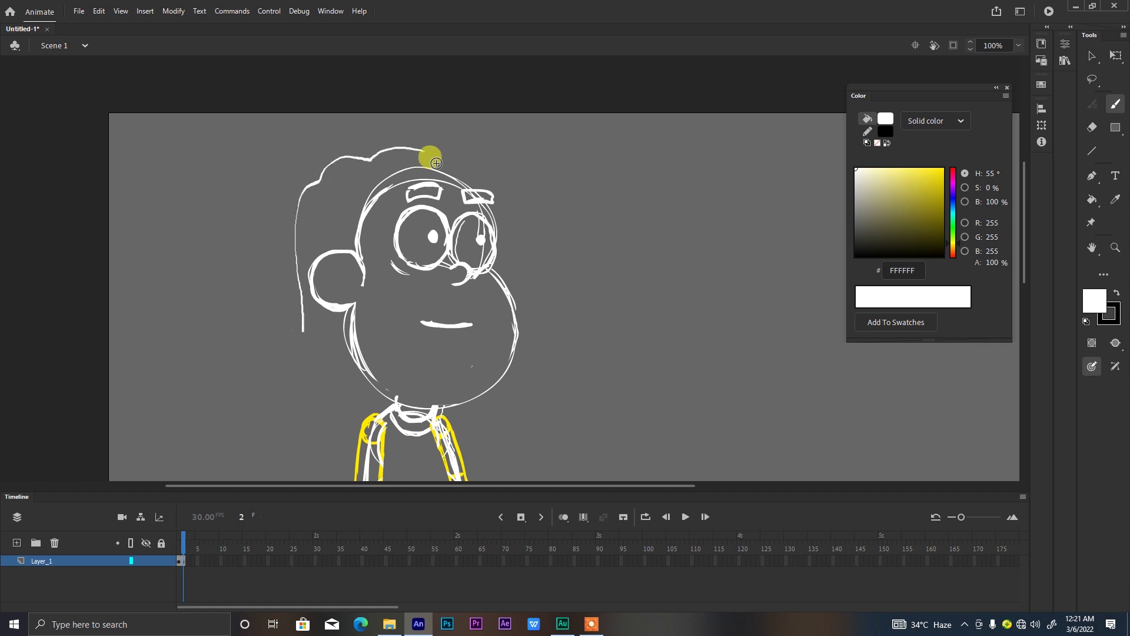
pyautogui.hotkey('ctrl', 'z')
pyautogui.moveTo(426, 142)
pyautogui.mouseDown()
pyautogui.moveTo(450, 152)
pyautogui.moveTo(456, 139)
pyautogui.moveTo(497, 169)
pyautogui.moveTo(503, 207)
pyautogui.moveTo(486, 173)
pyautogui.moveTo(427, 153)
pyautogui.moveTo(400, 160)
pyautogui.moveTo(416, 143)
pyautogui.moveTo(465, 137)
pyautogui.mouseUp()
pyautogui.moveTo(352, 153); pyautogui.dragTo(333, 292)
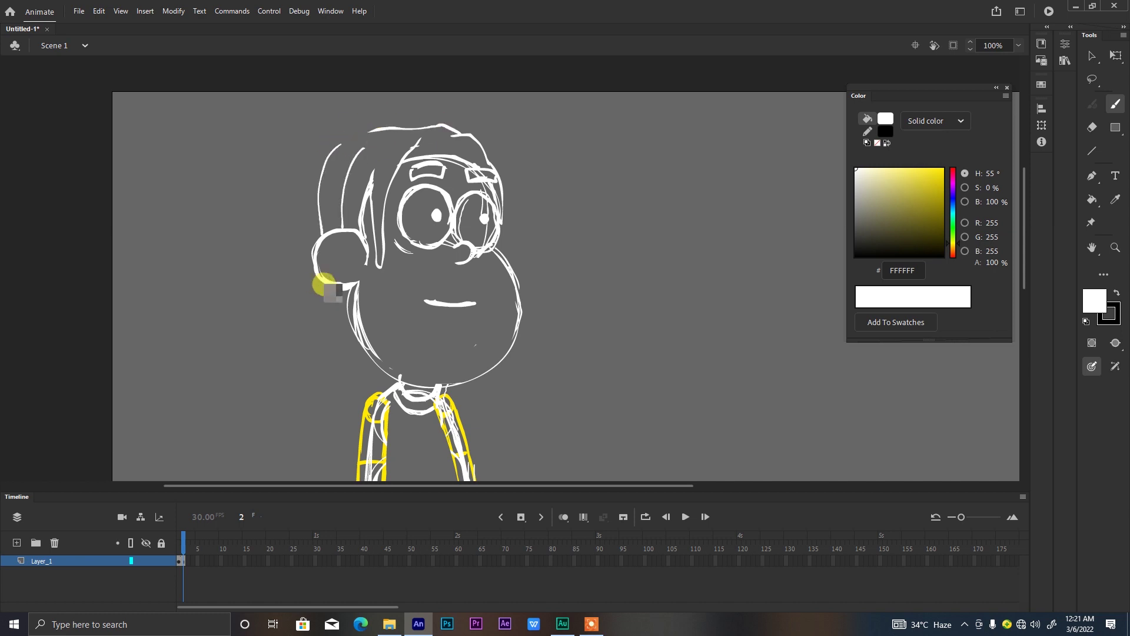
pyautogui.moveTo(551, 240); pyautogui.dragTo(539, 225)
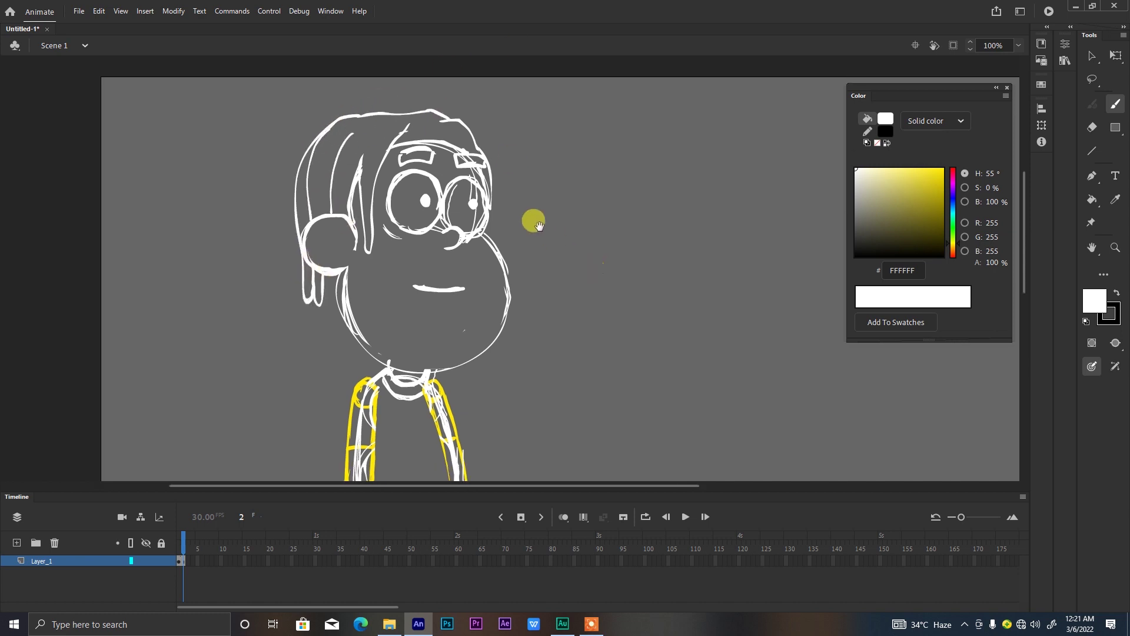
pyautogui.scroll(-2, 525, 268)
pyautogui.scroll(2, 515, 242)
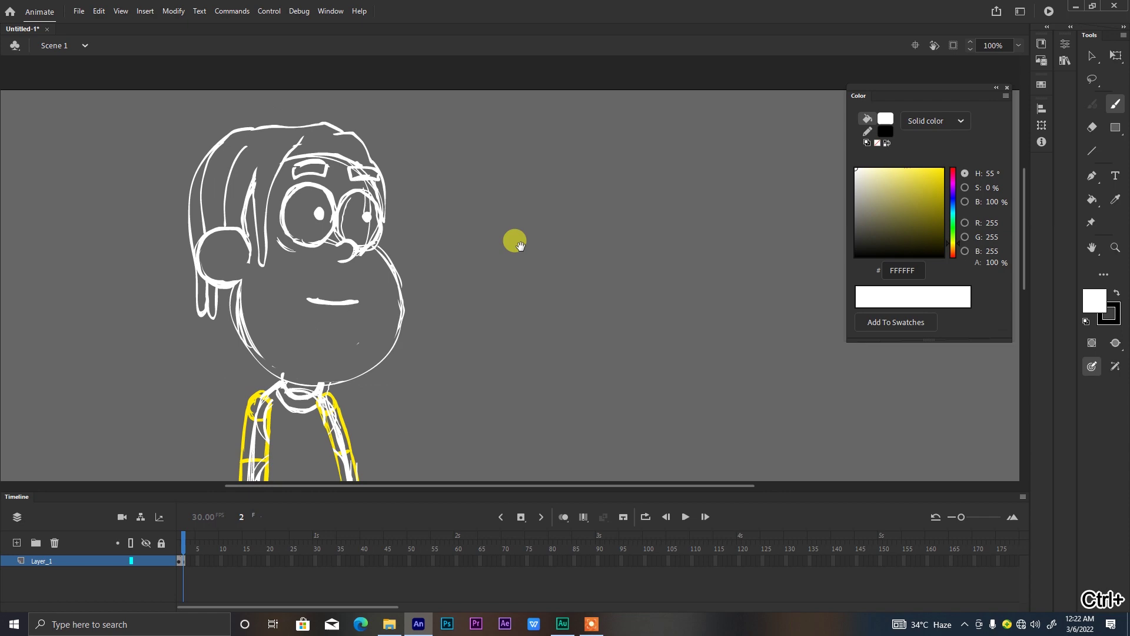
# Step: Lasso the head, nudge it down-right and enlarge it slightly with Free Transform
pyautogui.press('l')
pyautogui.moveTo(301, 384); pyautogui.dragTo(302, 386)
pyautogui.hotkey('shift', 'Right')
pyautogui.hotkey('shift', 'Right')
pyautogui.hotkey('shift', 'Down')
pyautogui.hotkey('shift', 'Down')
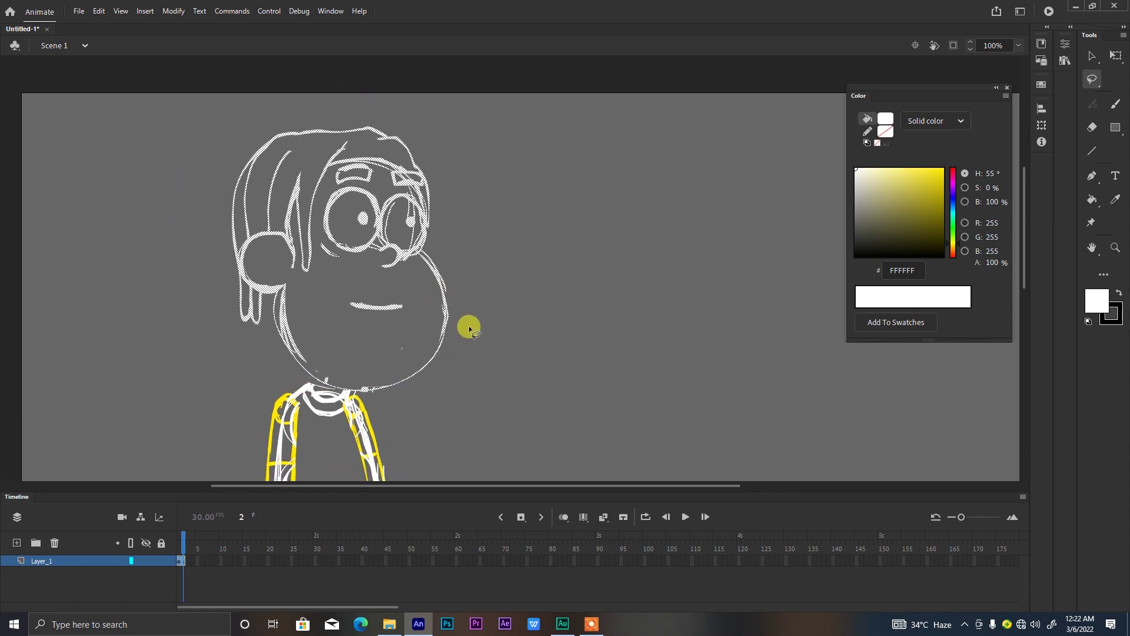
pyautogui.press('q')
pyautogui.moveTo(453, 267); pyautogui.dragTo(449, 265)
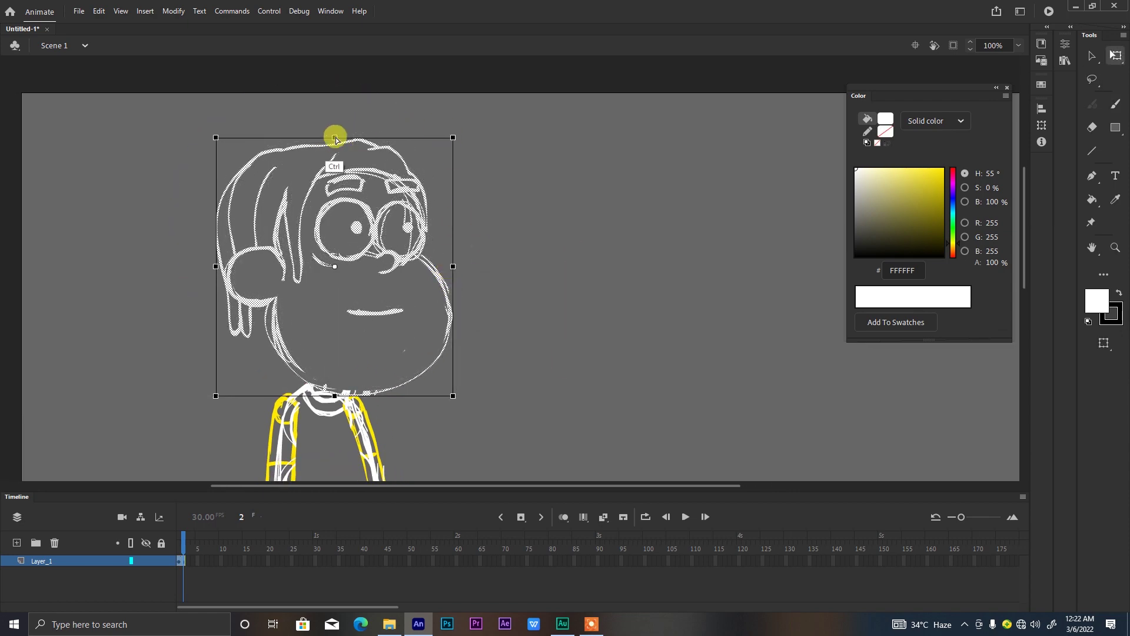
pyautogui.click(472, 242)
# Step: Redraw the ear with an X mark inside, plus the cheek outline and smile
pyautogui.press('e')
pyautogui.scroll(-3, 325, 274)
pyautogui.scroll(-1, 318, 280)
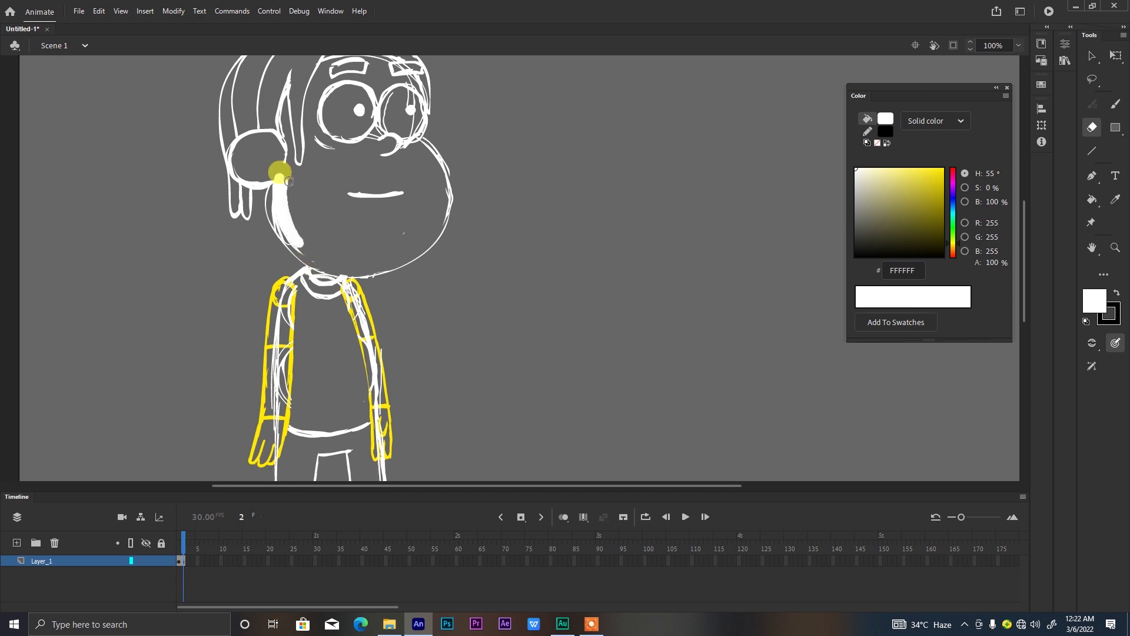
pyautogui.press('b')
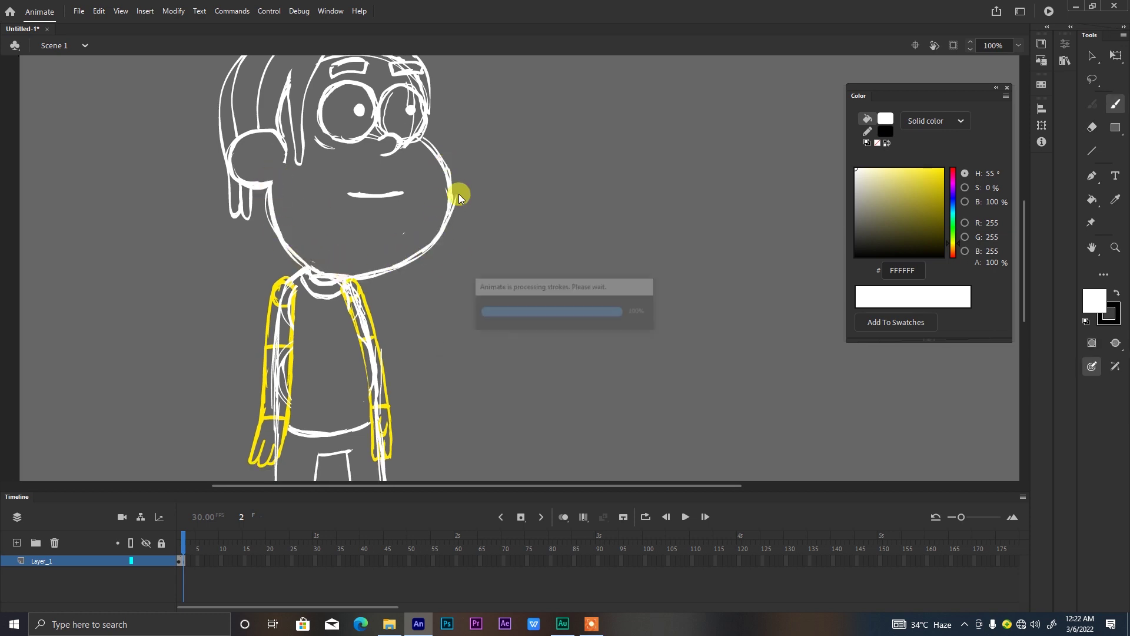
pyautogui.press('v')
pyautogui.hotkey('ctrl', '-')
pyautogui.hotkey('ctrl', '=')
pyautogui.press('b')
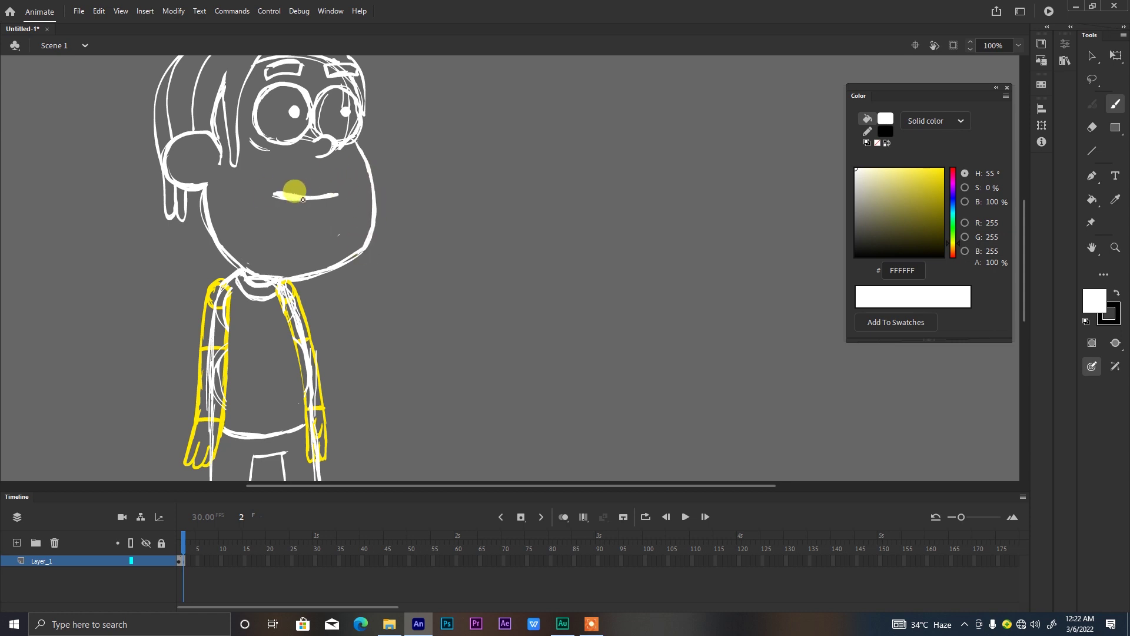
pyautogui.scroll(5, 212, 226)
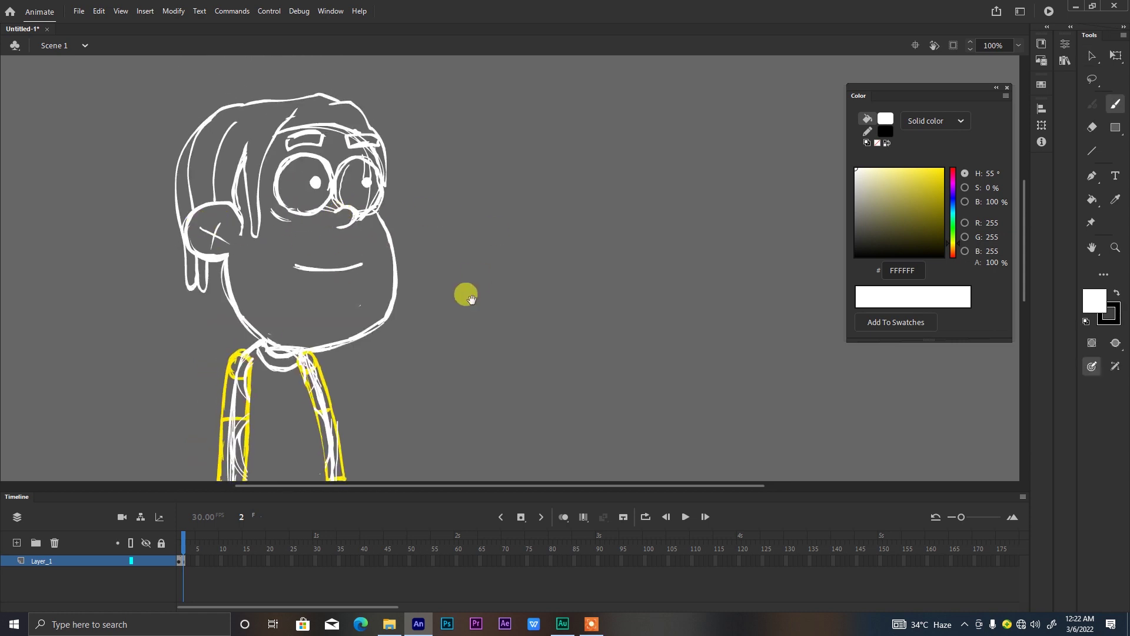
pyautogui.hotkey('ctrl', '-')
pyautogui.hotkey('ctrl', '=')
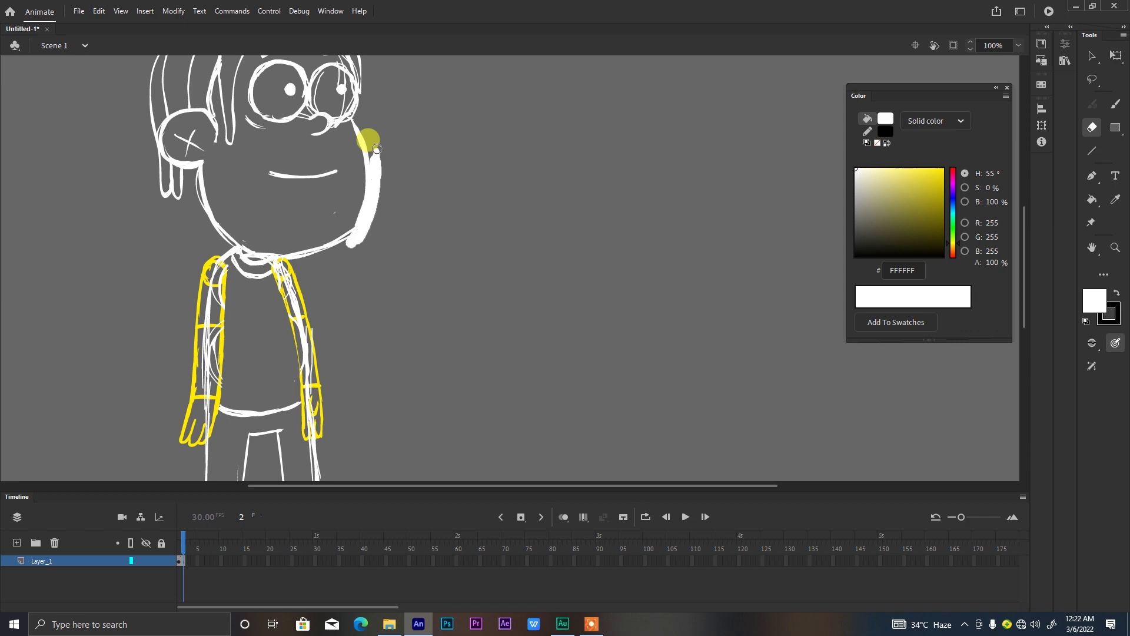
pyautogui.scroll(-12, 365, 177)
pyautogui.scroll(10, 428, 327)
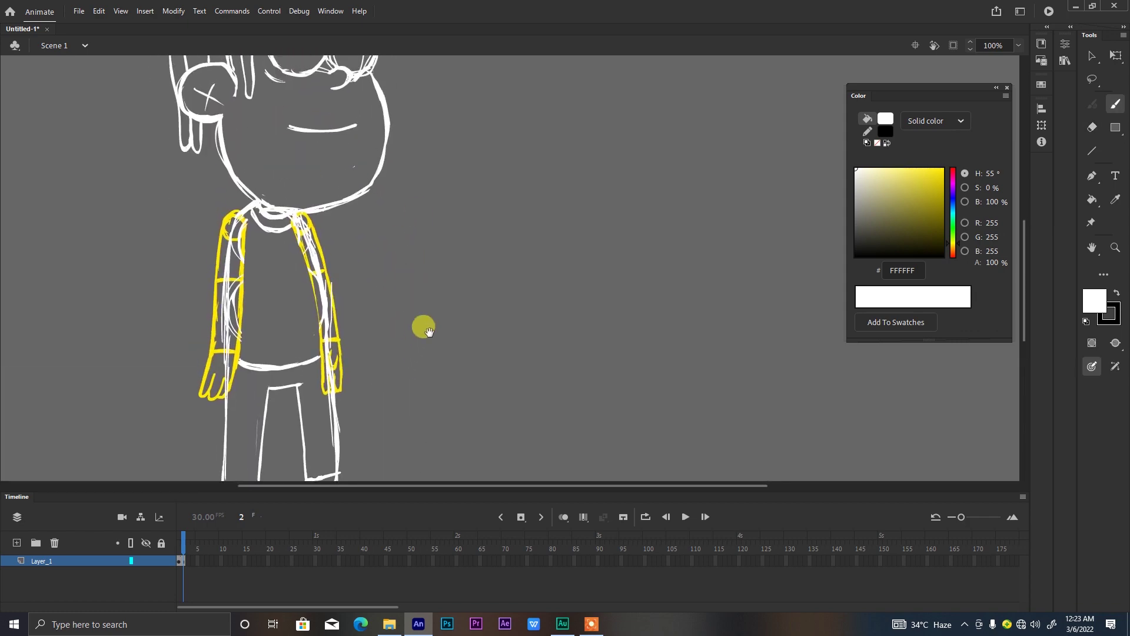
pyautogui.hotkey('ctrl', '=')
# Step: Undo the neck edits and letter NERD across the shirt
pyautogui.press('e')
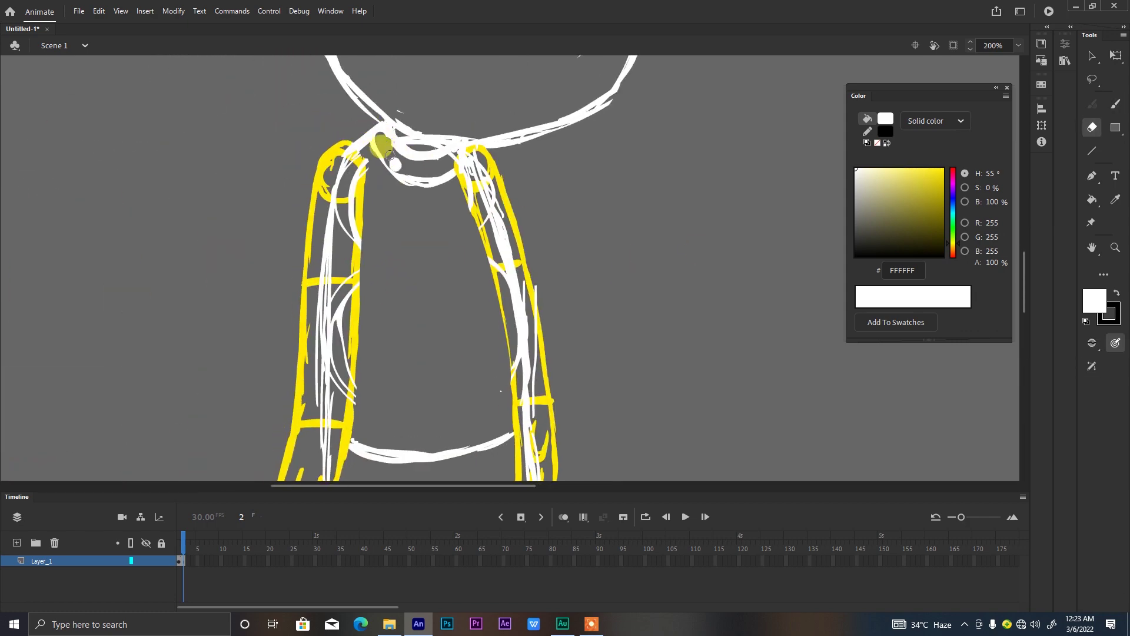
pyautogui.hotkey('ctrl', 'z')
pyautogui.hotkey('ctrl', 'z')
pyautogui.press('b')
pyautogui.moveTo(396, 280); pyautogui.dragTo(415, 260)
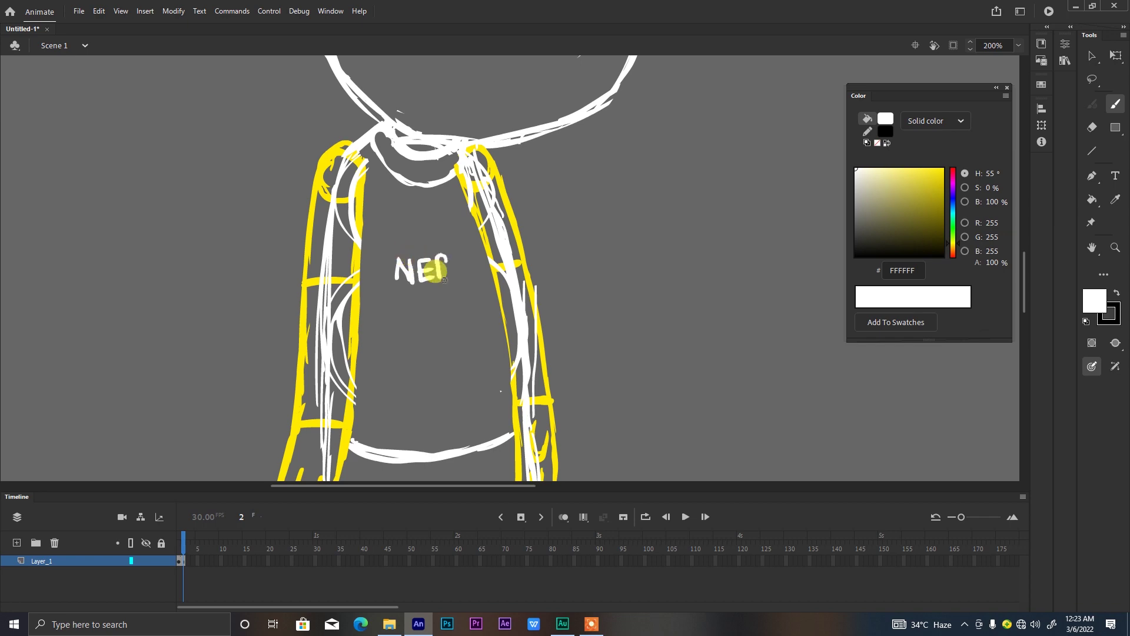
pyautogui.hotkey('ctrl', 'z')
pyautogui.hotkey('ctrl', 'z')
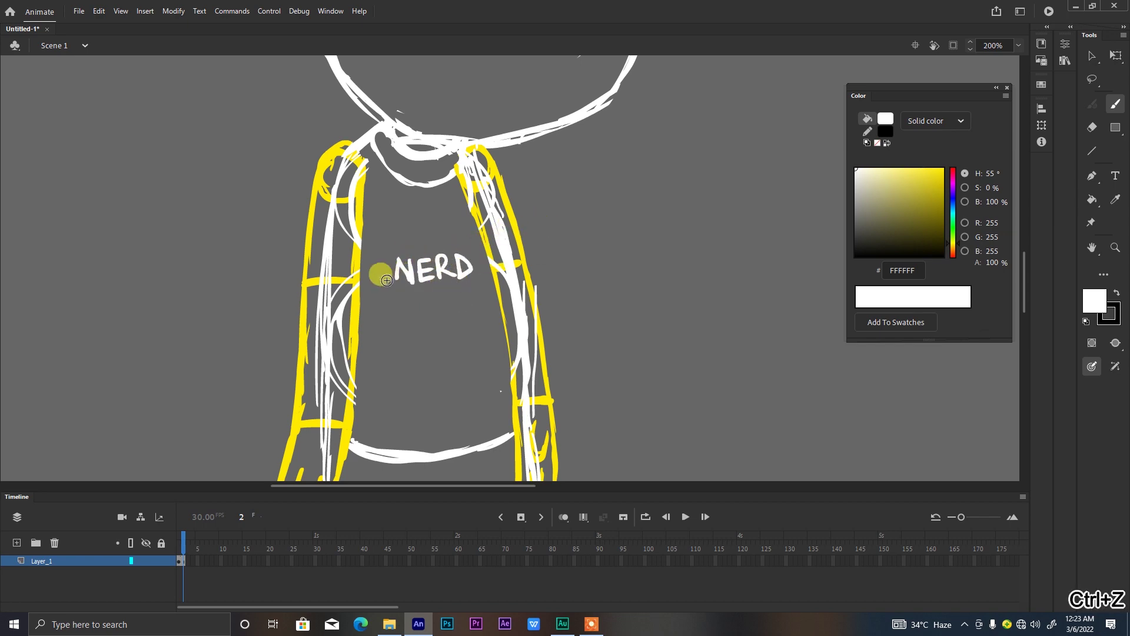
# Step: Scale the whole character down slightly, then lasso-select the head
pyautogui.hotkey('ctrl', '-')
pyautogui.hotkey('ctrl', '-')
pyautogui.hotkey('ctrl', 'a')
pyautogui.press('q')
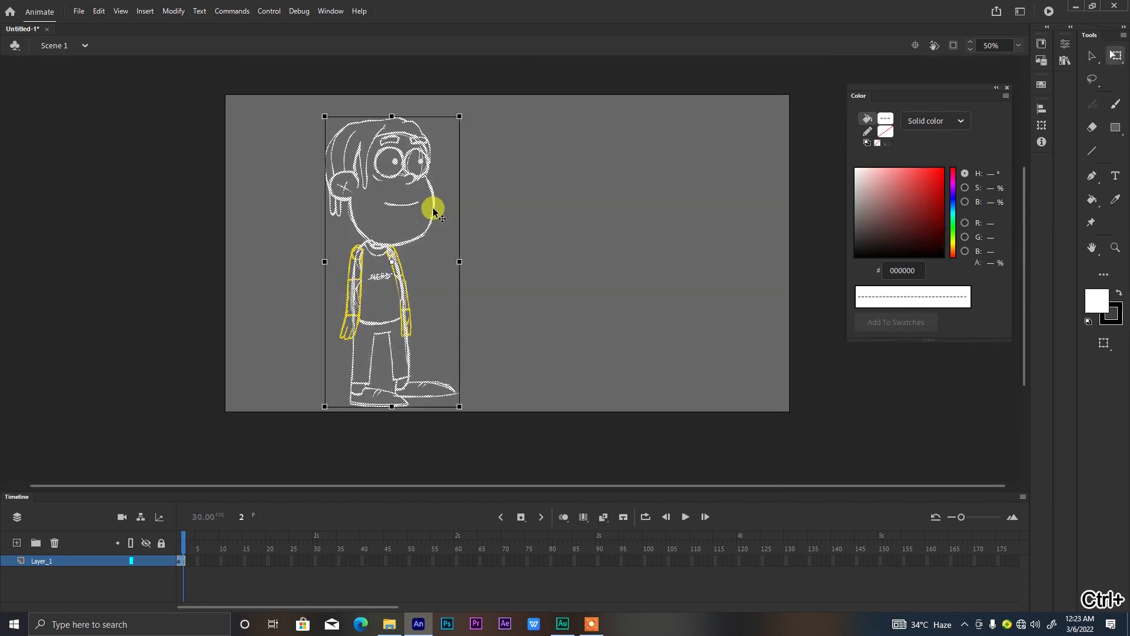
pyautogui.moveTo(512, 110); pyautogui.dragTo(505, 113)
pyautogui.click(520, 169)
pyautogui.moveTo(399, 182); pyautogui.dragTo(347, 187)
pyautogui.hotkey('ctrl', '=')
pyautogui.scroll(-3, 615, 278)
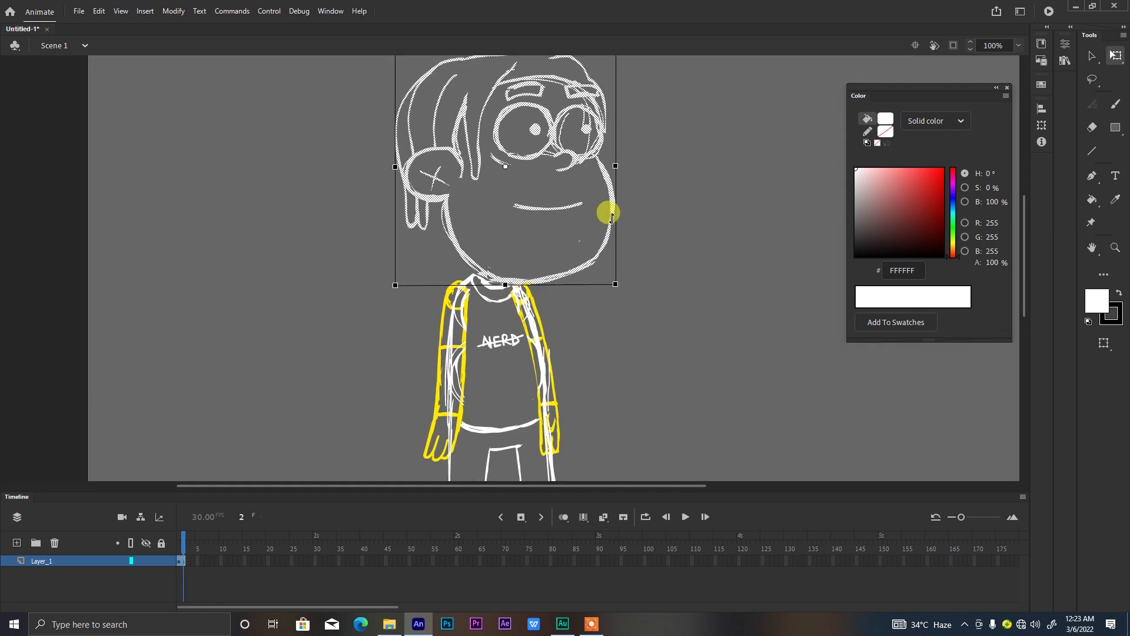
# Step: Check the whole drawing zoomed out, briefly opening and cancelling the save dialog
pyautogui.click(664, 298)
pyautogui.hotkey('ctrl', '-')
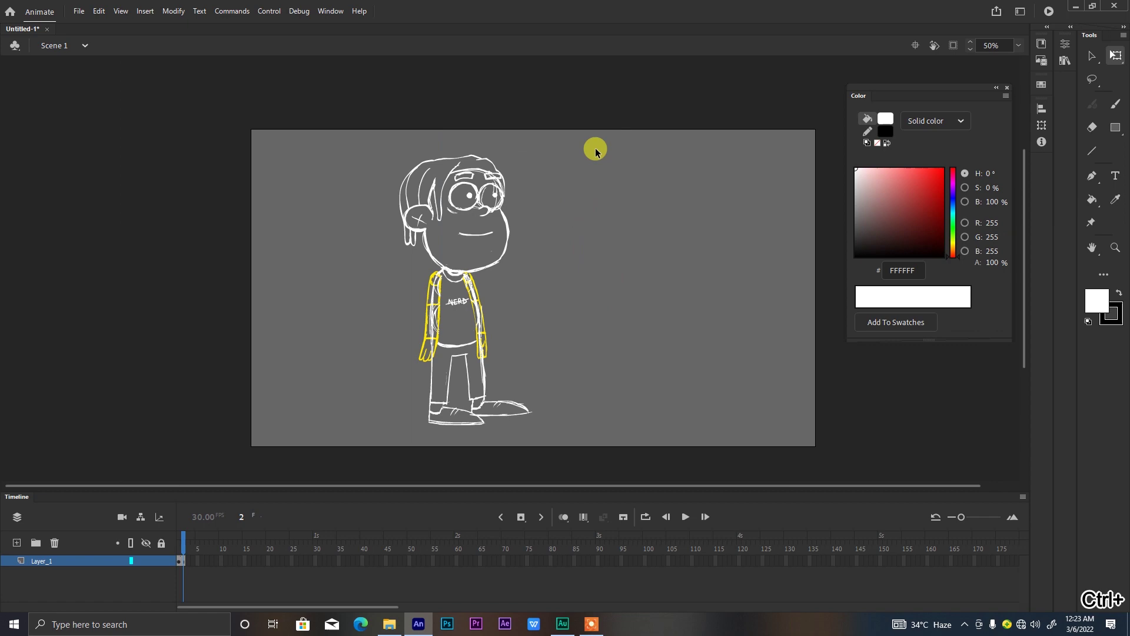
pyautogui.hotkey('ctrl', 'a')
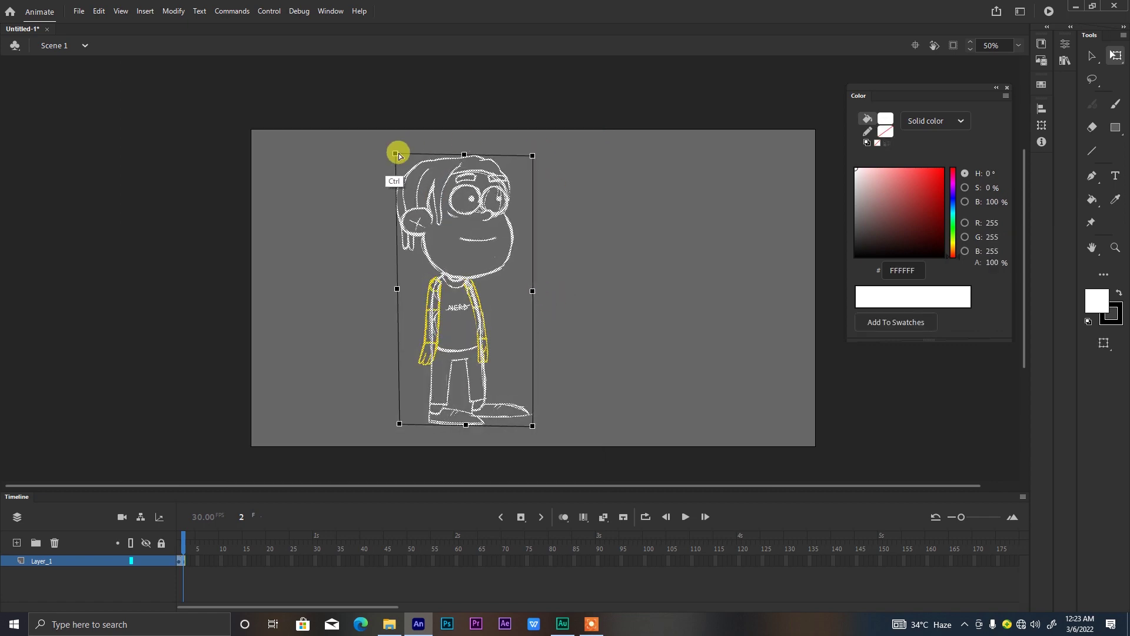
pyautogui.click(610, 280)
pyautogui.hotkey('ctrl', 's')
pyautogui.click(533, 318)
pyautogui.hotkey('ctrl', '=')
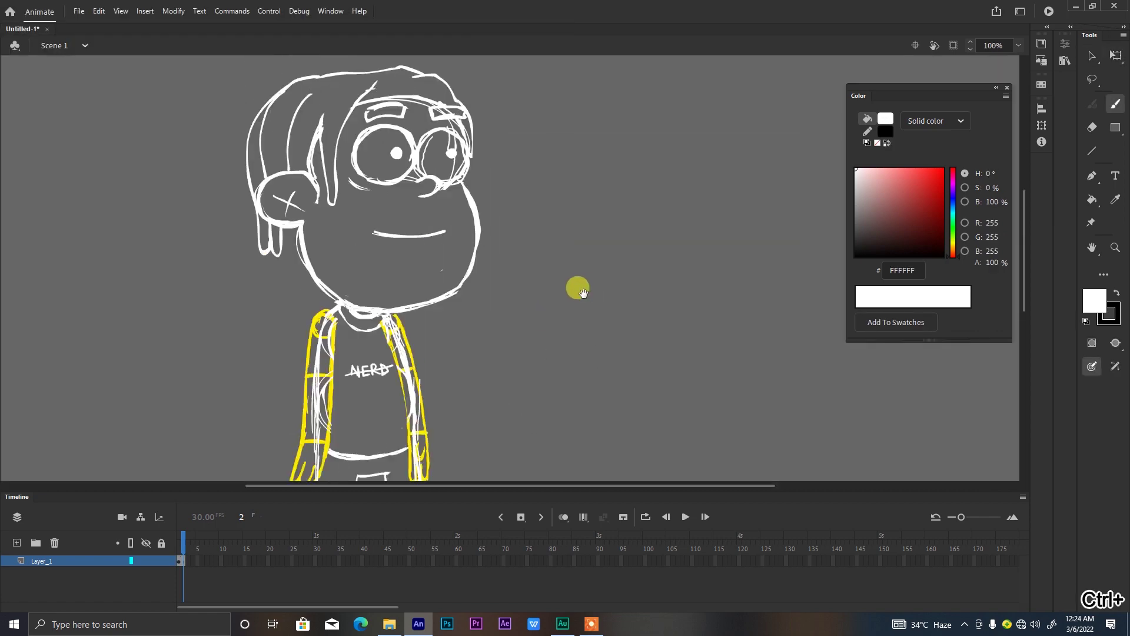
# Step: Try a highlight in the right eye, remove it, and reopen the save dialog
pyautogui.press('e')
pyautogui.press('b')
pyautogui.press('e')
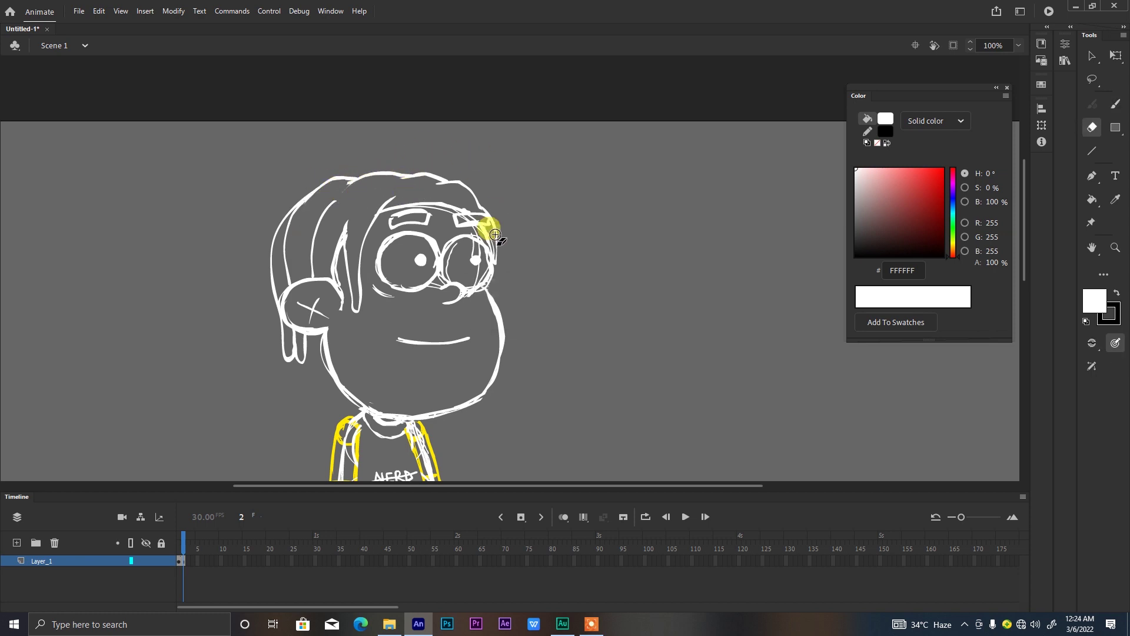
pyautogui.moveTo(472, 253); pyautogui.dragTo(476, 265)
pyautogui.press('b')
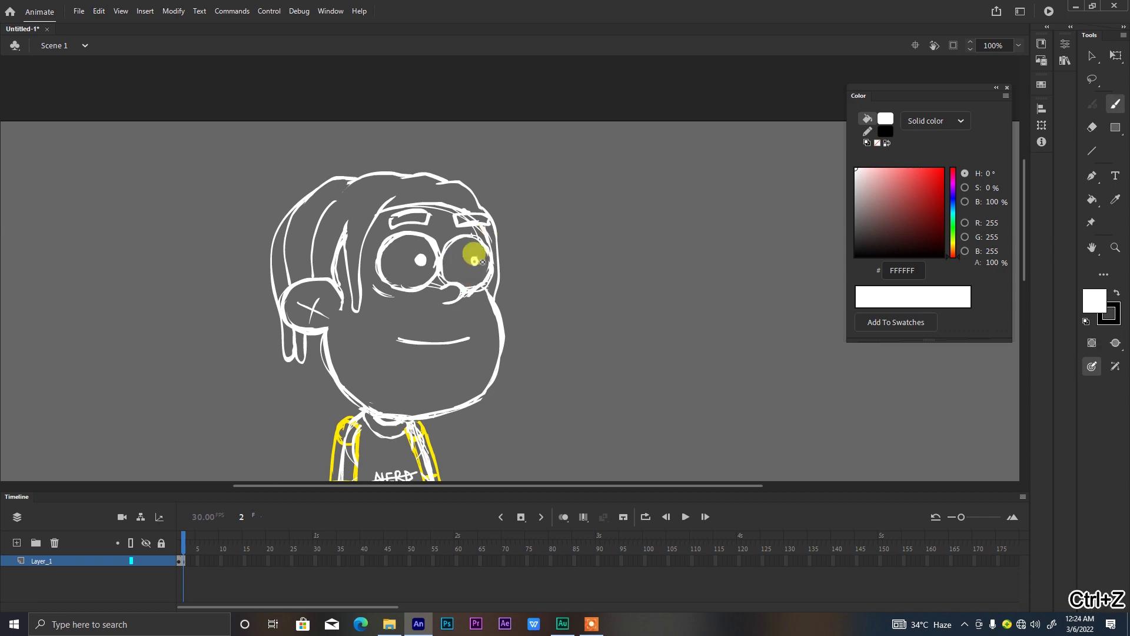
pyautogui.hotkey('ctrl', '2')
pyautogui.press('v')
pyautogui.hotkey('ctrl', '-')
pyautogui.hotkey('ctrl', 's')
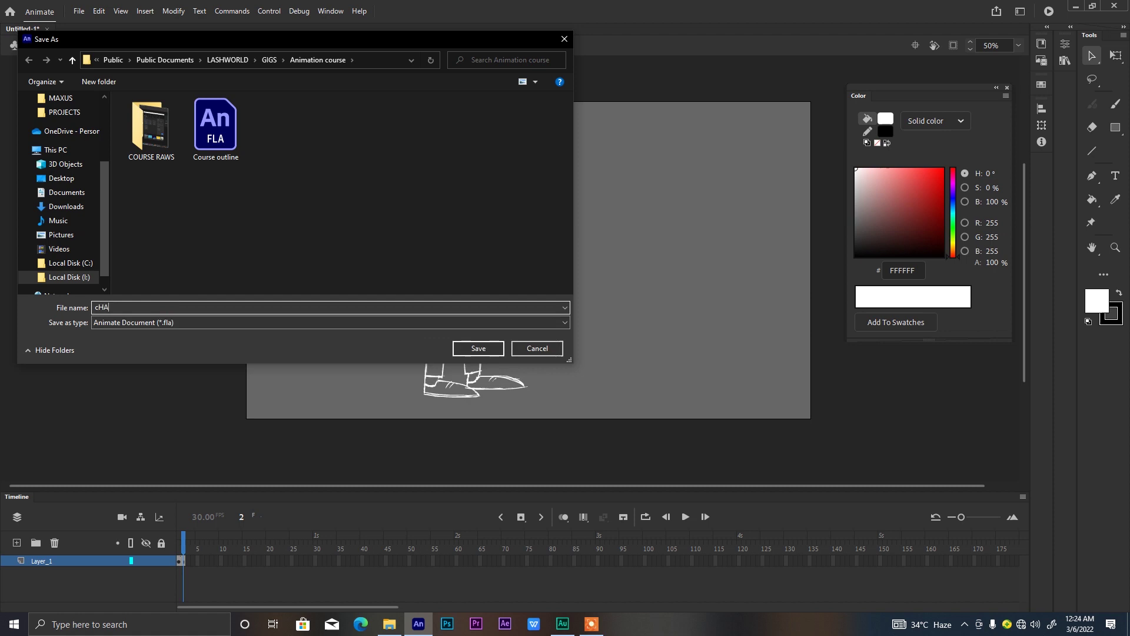
# Step: Save the drawing as 'Character rough' and return the playhead to frame 1
pyautogui.hotkey('ctrl', 'a')
pyautogui.write('Character rough')
pyautogui.press('Return')
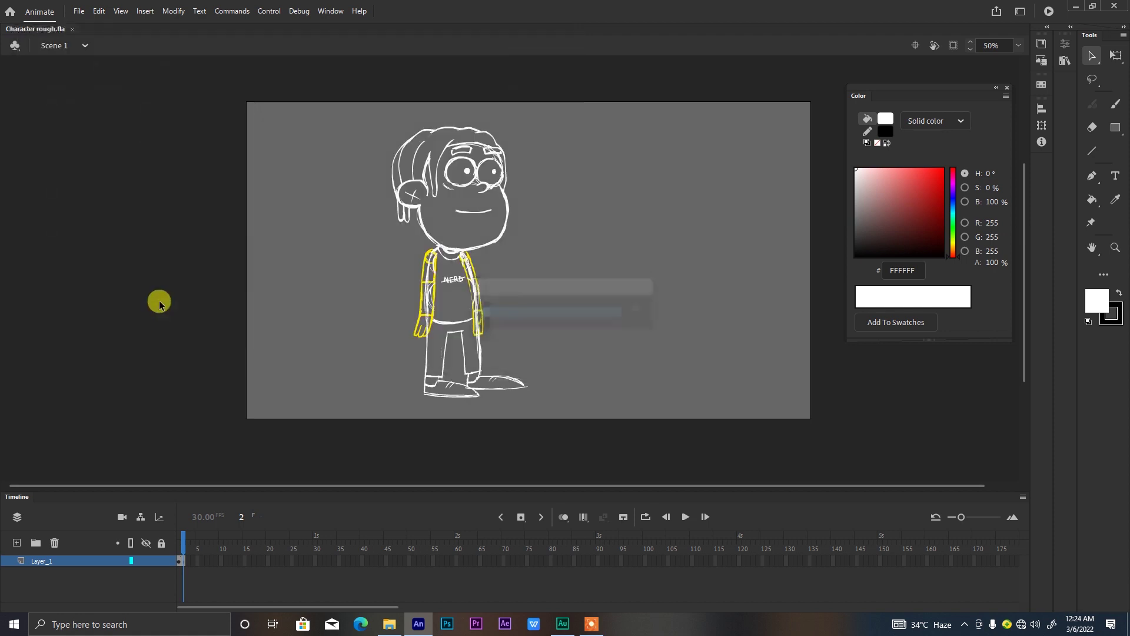
pyautogui.hotkey('ctrl', 's')
pyautogui.click(182, 560)
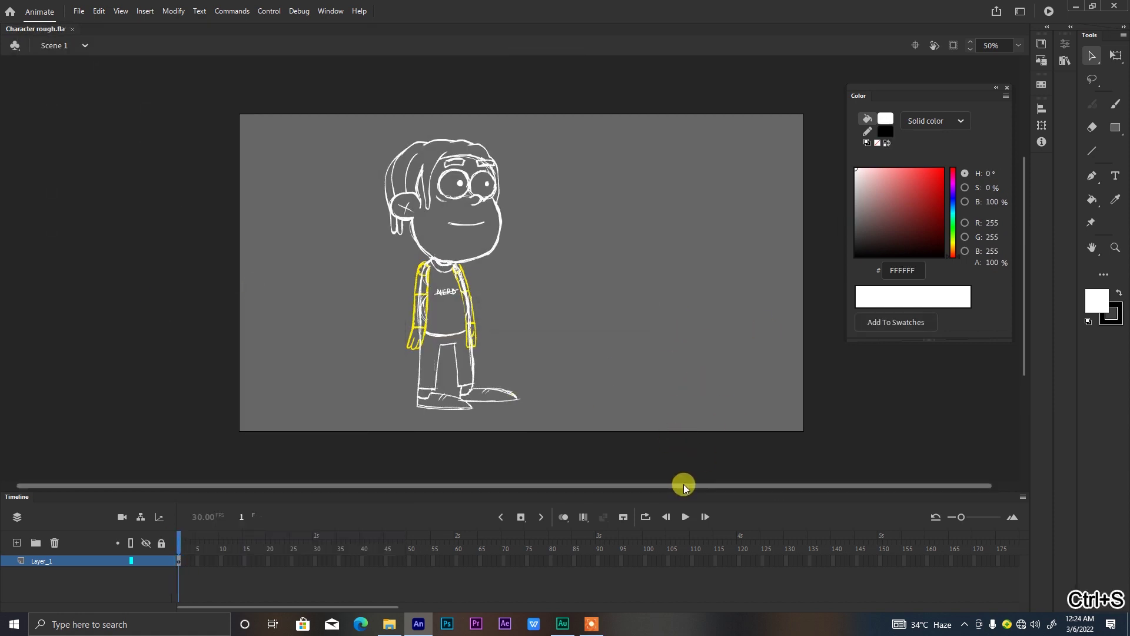